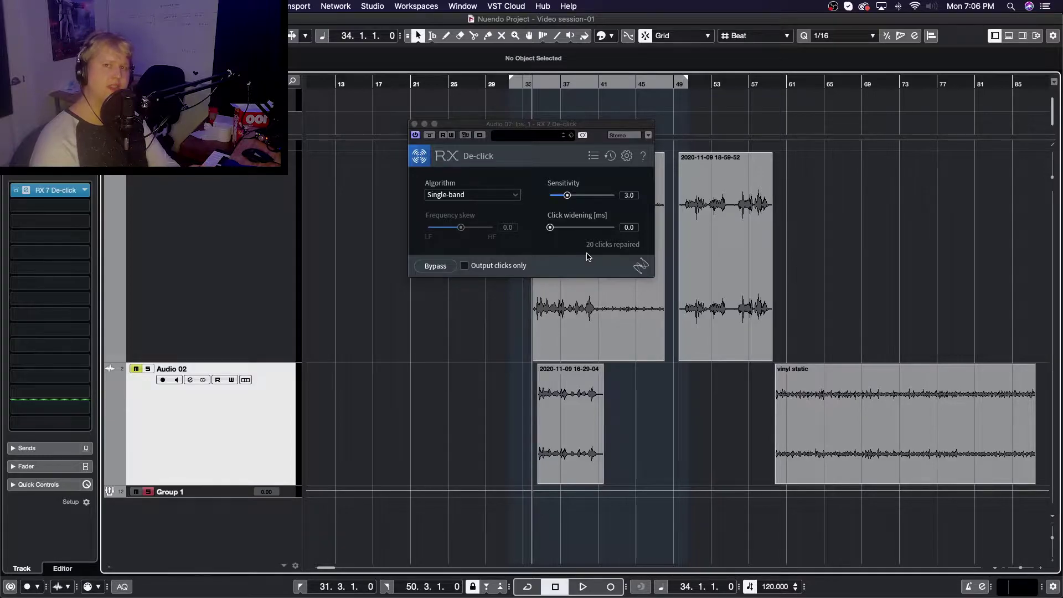
- Review the De-click algorithm options for Audio 02, keep Single-band, and set click widening to 1.3 ms
{"action": "left_click_drag", "start_coordinate": [554, 124], "coordinate": [897, 104]}
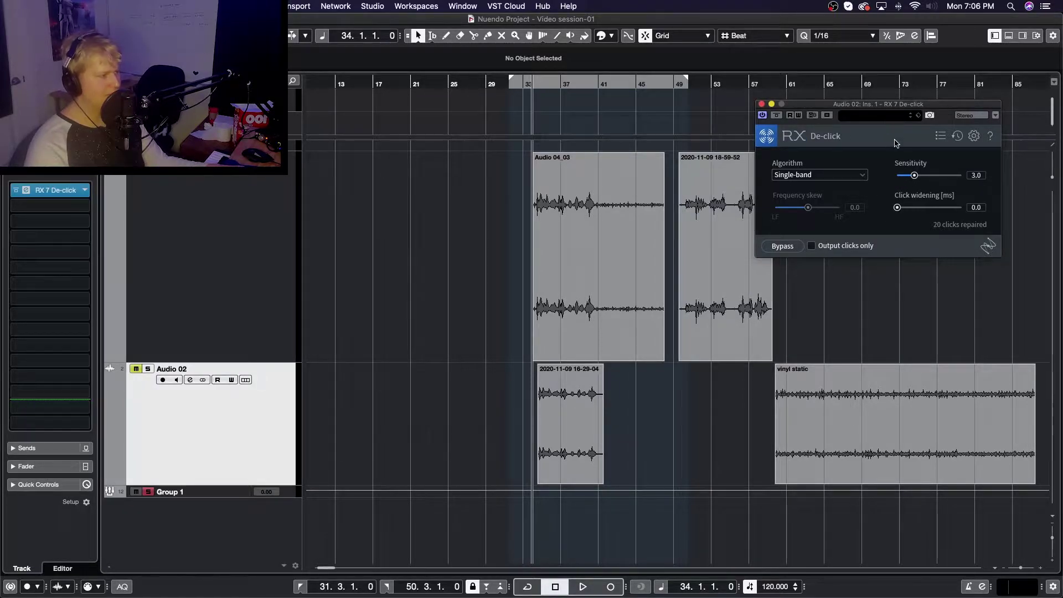
{"action": "left_click", "coordinate": [862, 175]}
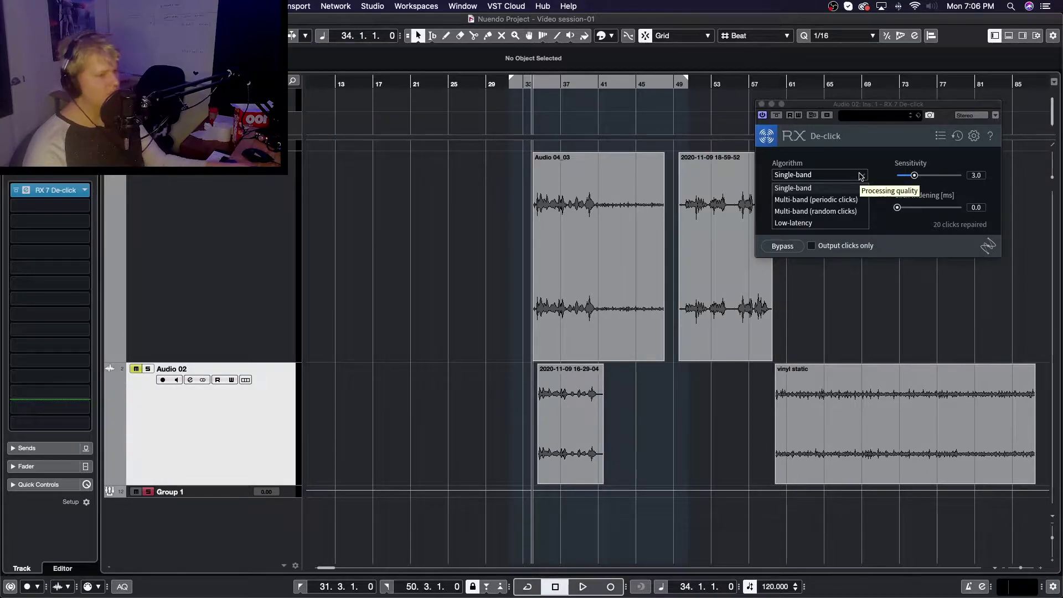
{"action": "left_click", "coordinate": [861, 176]}
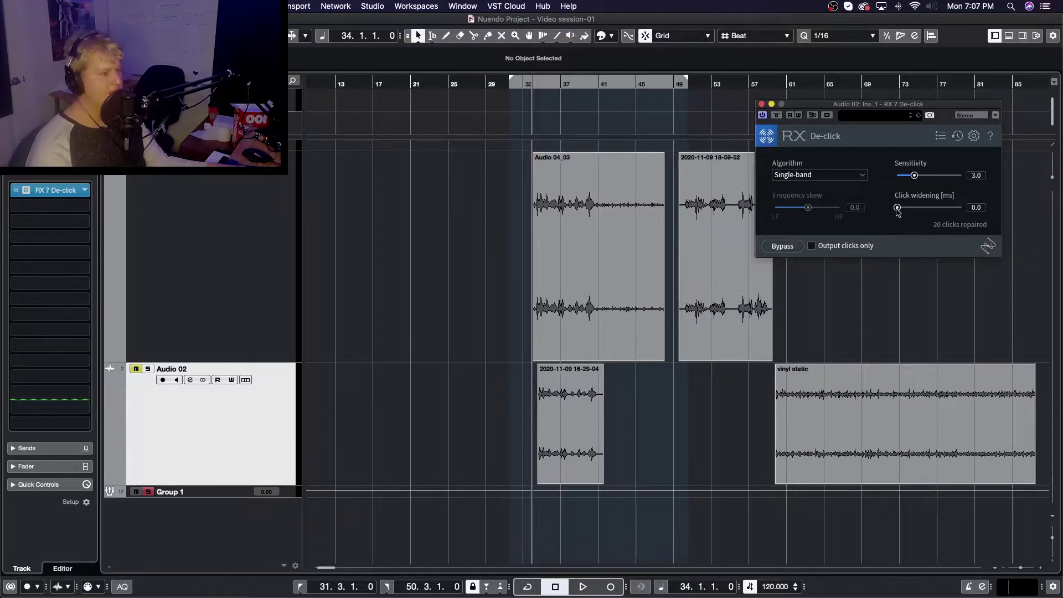
{"action": "mouse_move", "coordinate": [897, 208]}
{"action": "left_mouse_down"}
{"action": "mouse_move", "coordinate": [989, 211]}
{"action": "mouse_move", "coordinate": [914, 216]}
{"action": "left_mouse_up"}
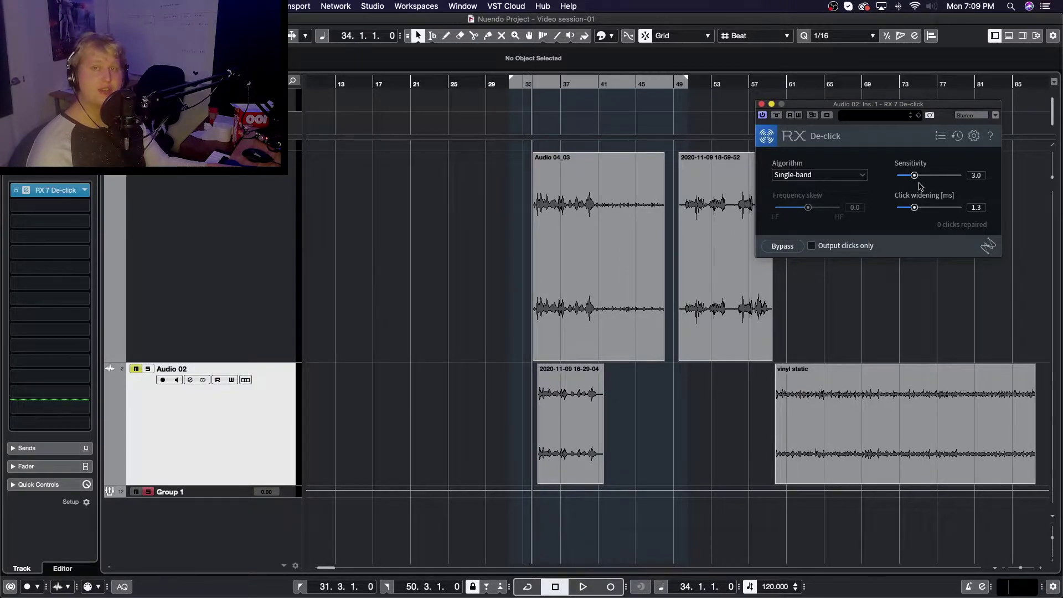
{"action": "left_click_drag", "start_coordinate": [570, 409], "coordinate": [559, 410]}
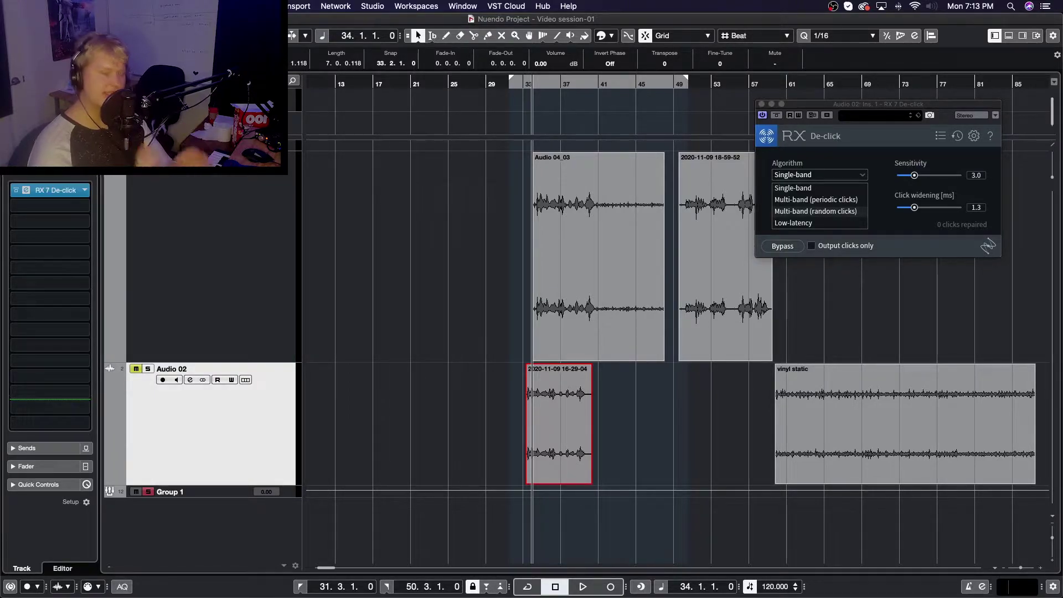
{"action": "key", "text": "super+shift+a"}
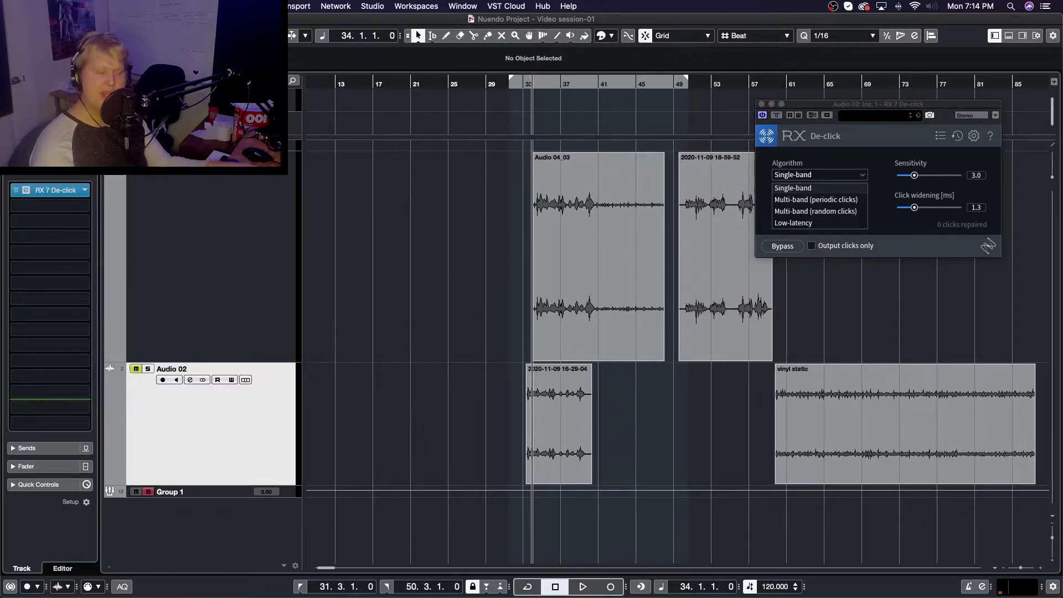
{"action": "left_click", "coordinate": [1028, 137]}
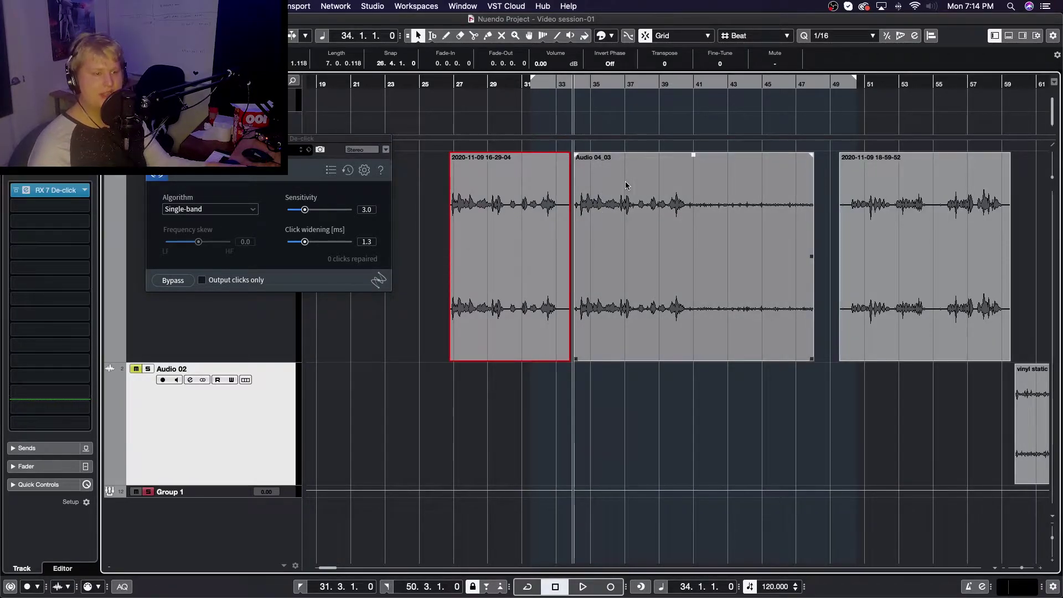
{"action": "left_click", "coordinate": [461, 84]}
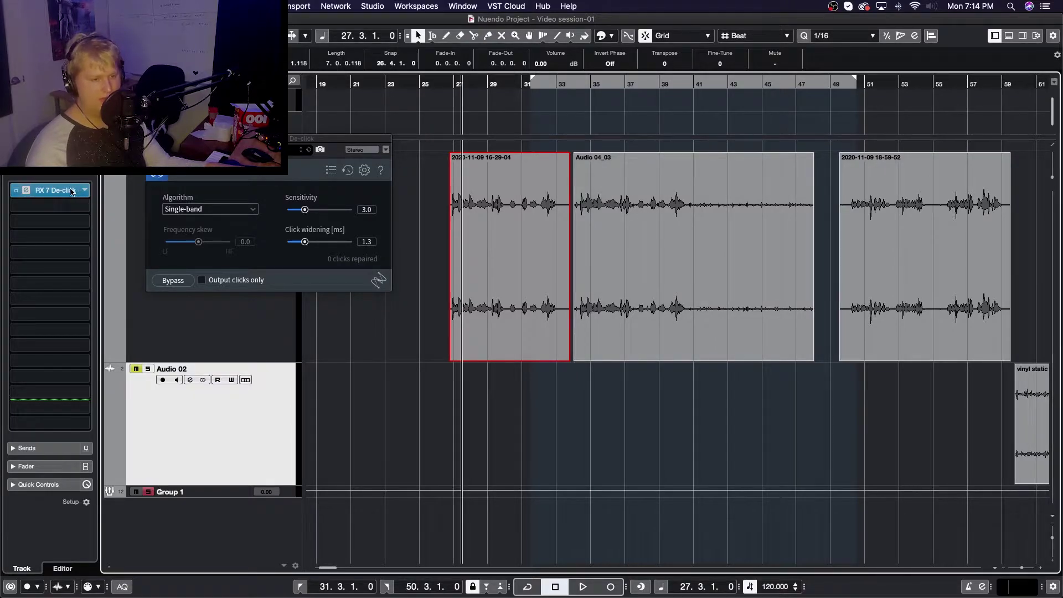
{"action": "key", "text": "space"}
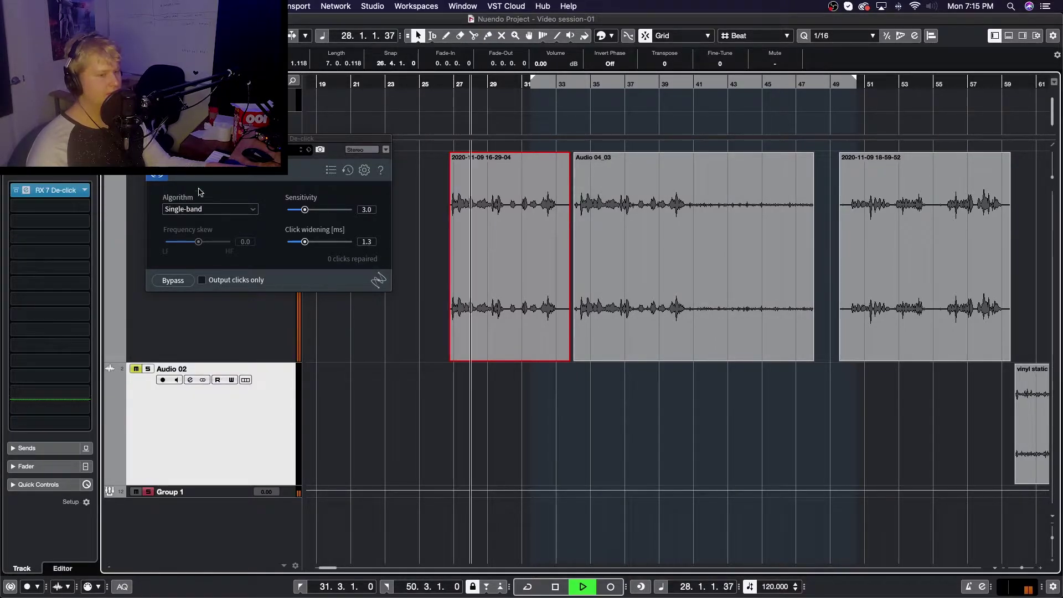
{"action": "scroll", "coordinate": [540, 336], "scroll_direction": "up", "scroll_amount": 3}
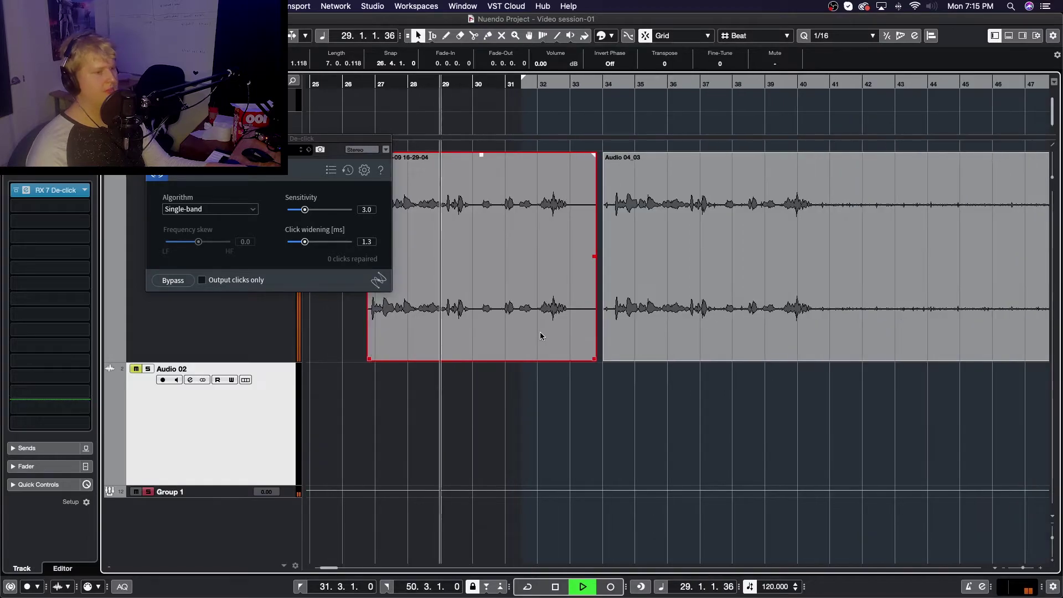
{"action": "scroll", "coordinate": [541, 334], "scroll_direction": "down", "scroll_amount": 6}
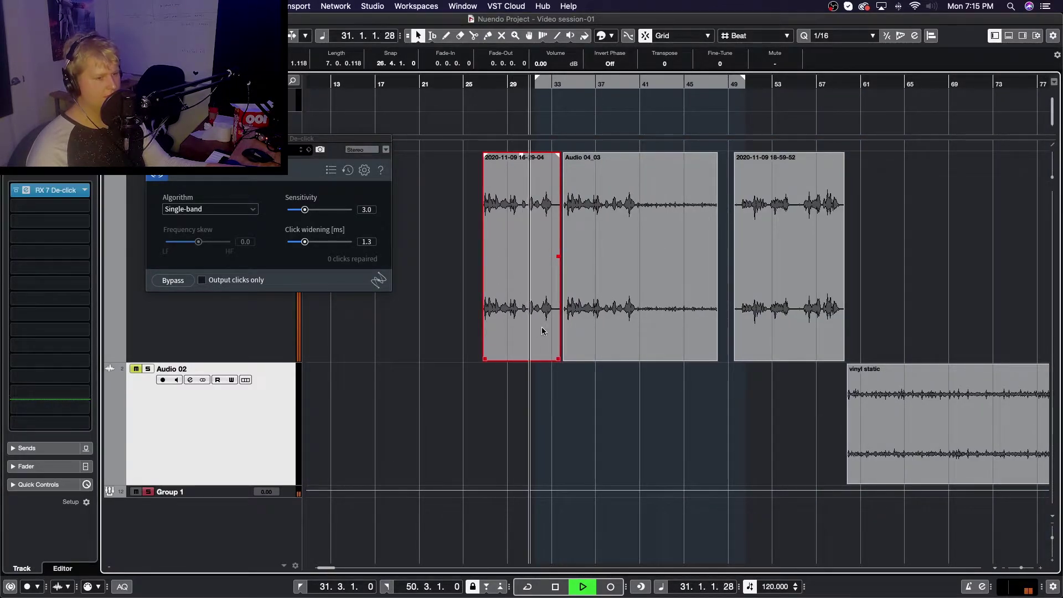
{"action": "key", "text": "space"}
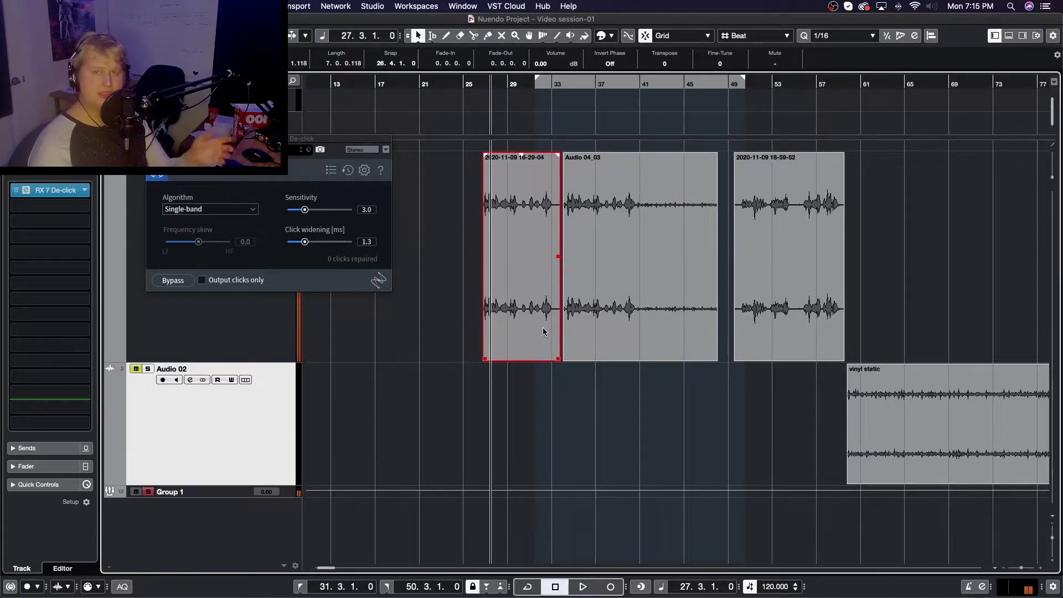
- Unmute the Audio 02 track and audition the vinyl static clip from 62.2.1.0
{"action": "left_click", "coordinate": [963, 409]}
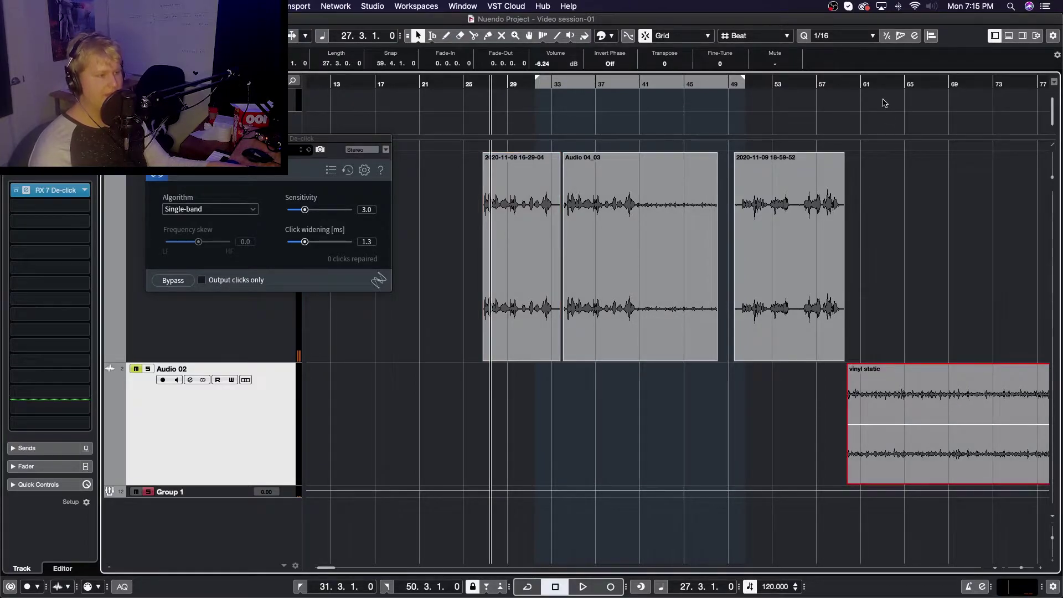
{"action": "left_click", "coordinate": [874, 84]}
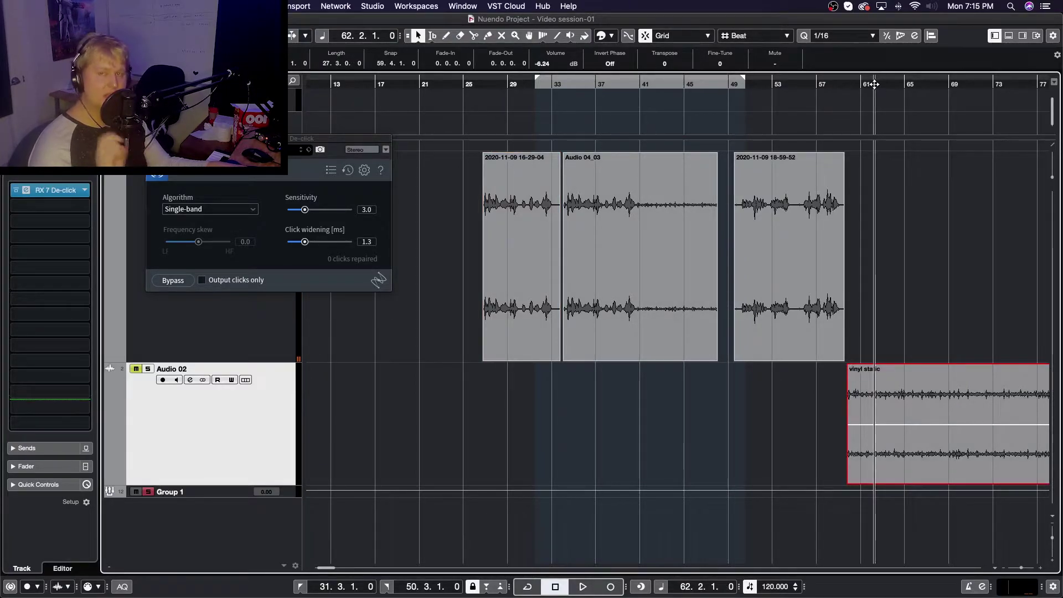
{"action": "key", "text": "space"}
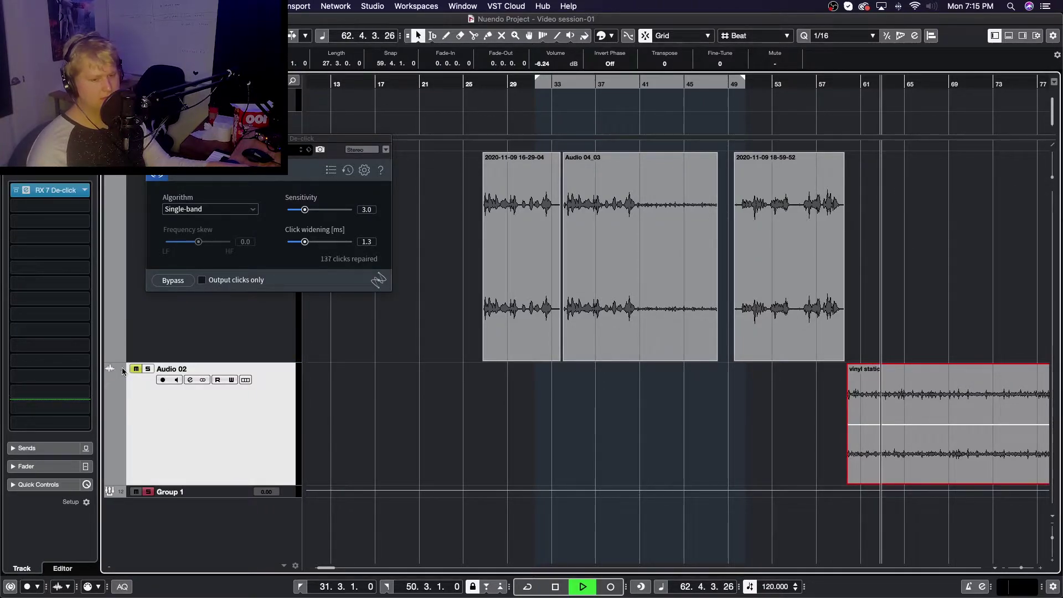
{"action": "left_click", "coordinate": [136, 369]}
{"action": "left_click", "coordinate": [600, 292]}
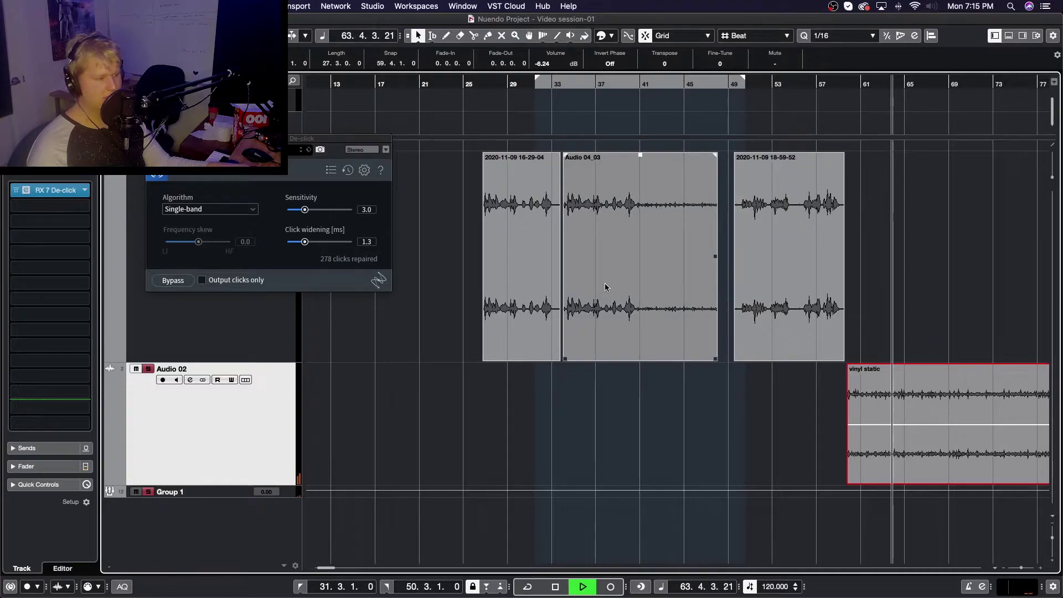
{"action": "key", "text": "space"}
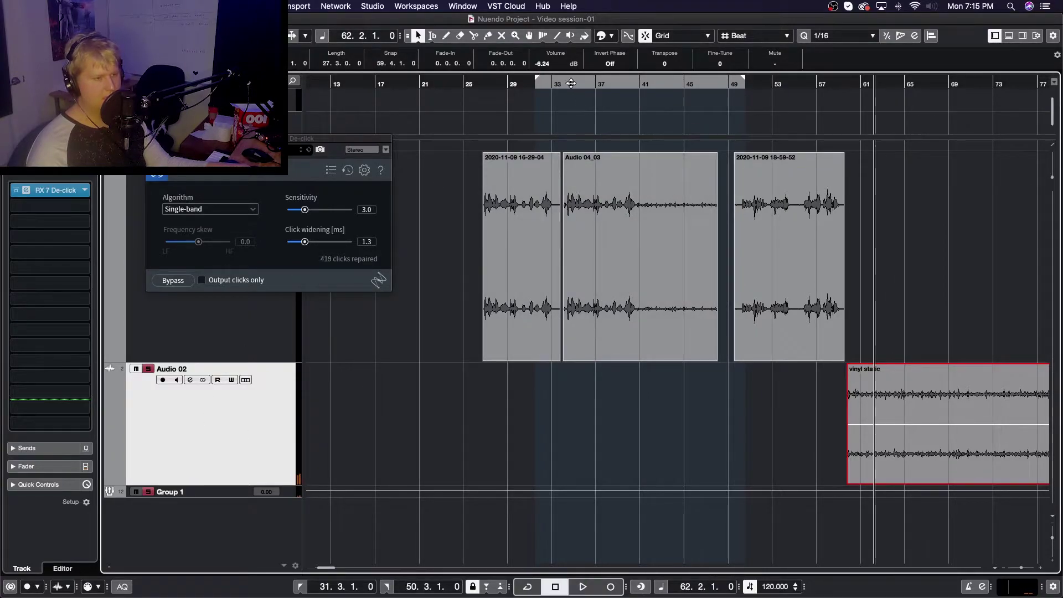
- Play the Audio 04_03 clip from 34.4.1.0 to hear the voice mixed with vinyl static
{"action": "left_click", "coordinate": [587, 198]}
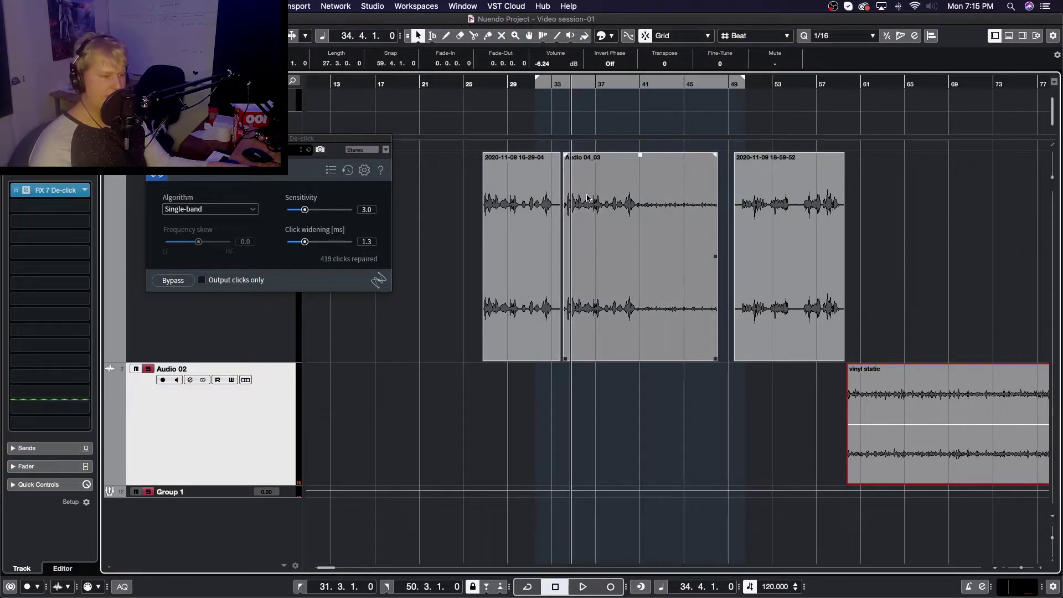
{"action": "key", "text": "space"}
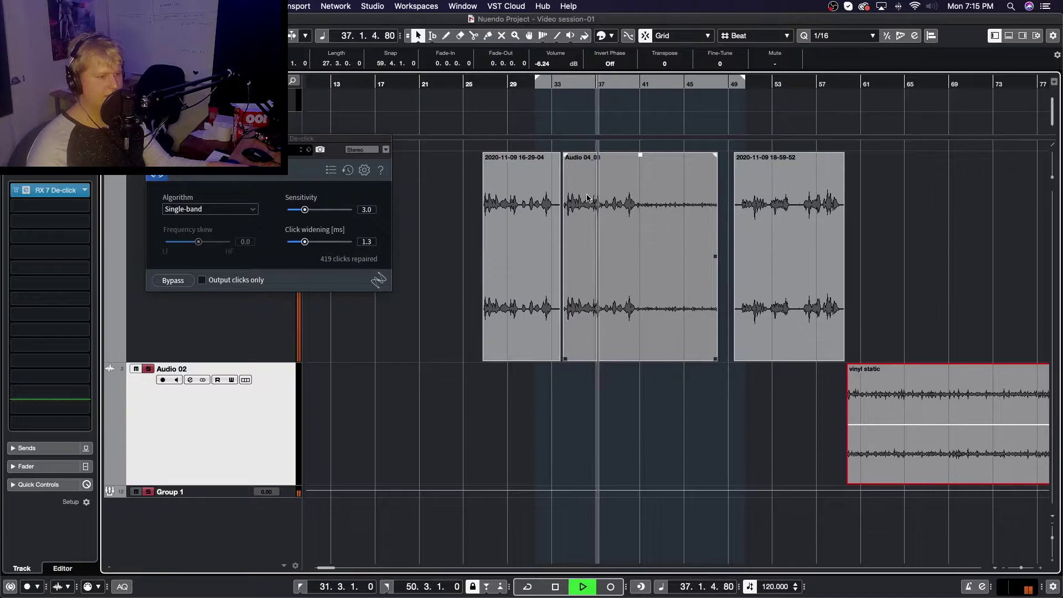
{"action": "key", "text": "space"}
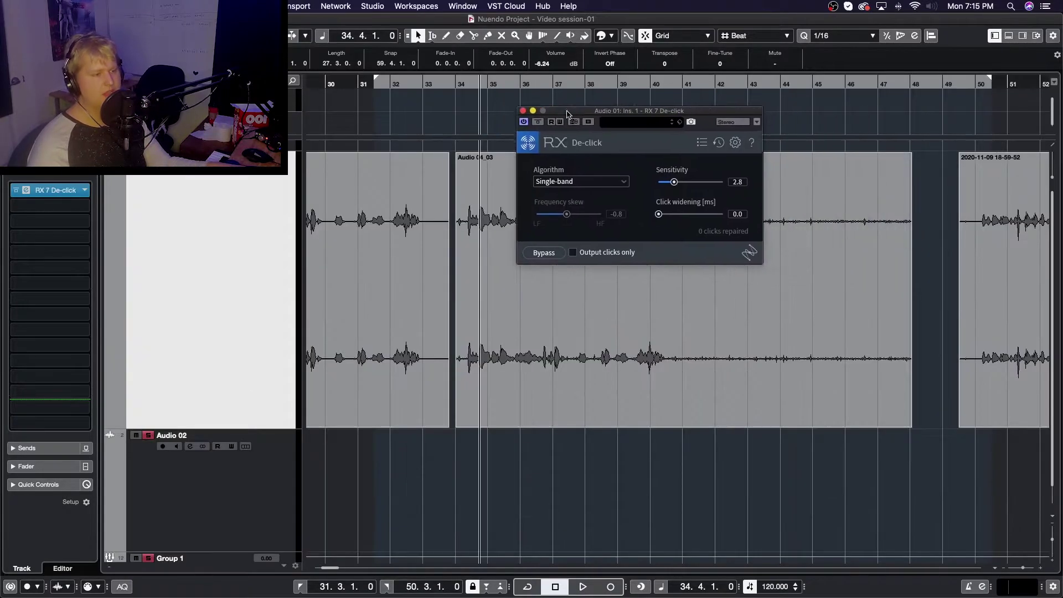
- Play the static-only part of Audio 04_03 from bar 41 with Audio 01's De-click active, and bypass that insert
{"action": "left_click_drag", "start_coordinate": [567, 114], "coordinate": [639, 88]}
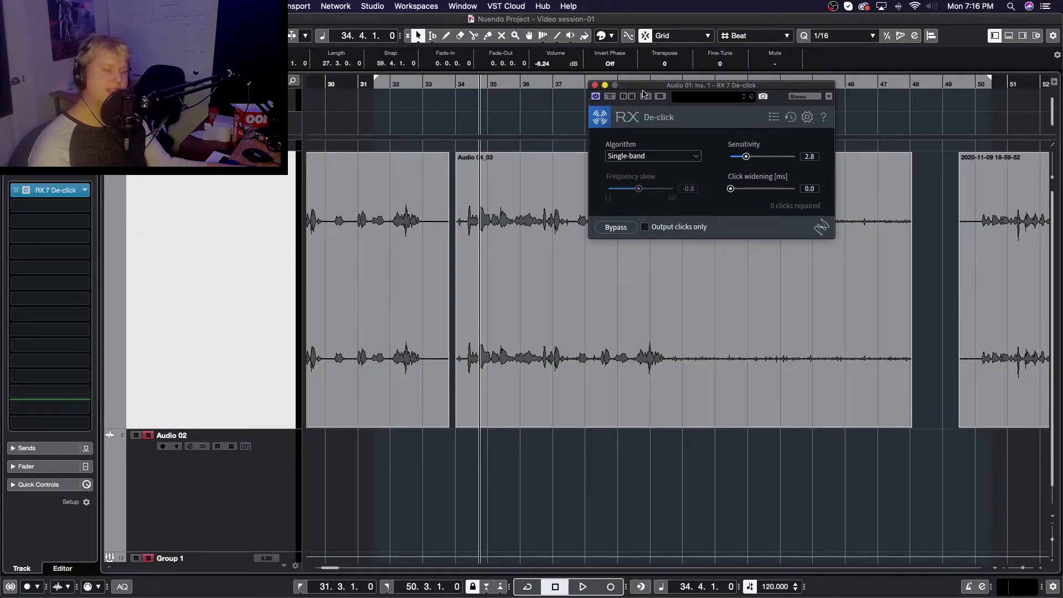
{"action": "left_click_drag", "start_coordinate": [636, 86], "coordinate": [285, 289]}
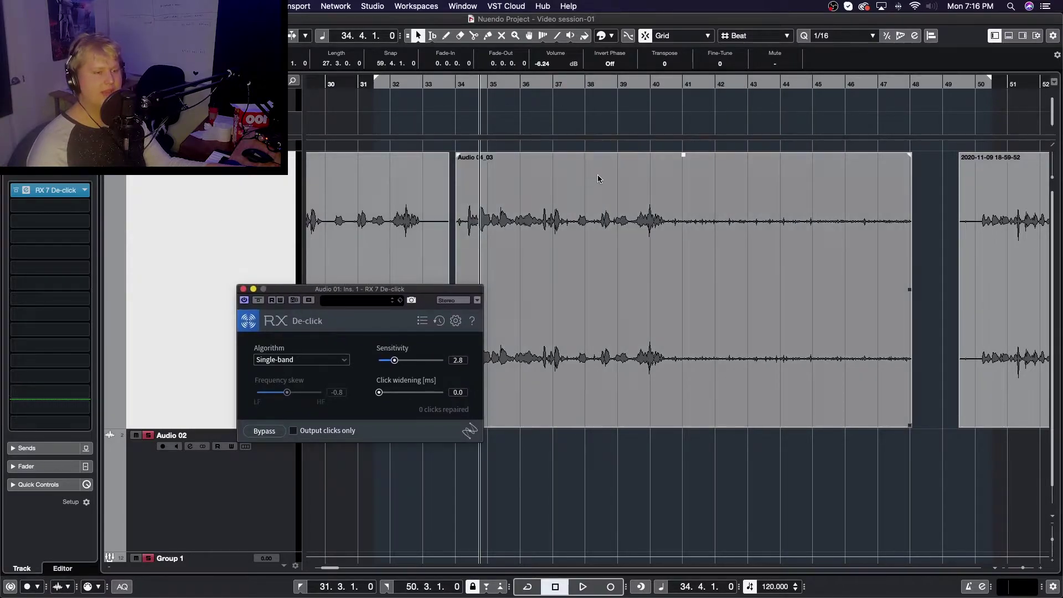
{"action": "left_click", "coordinate": [686, 87]}
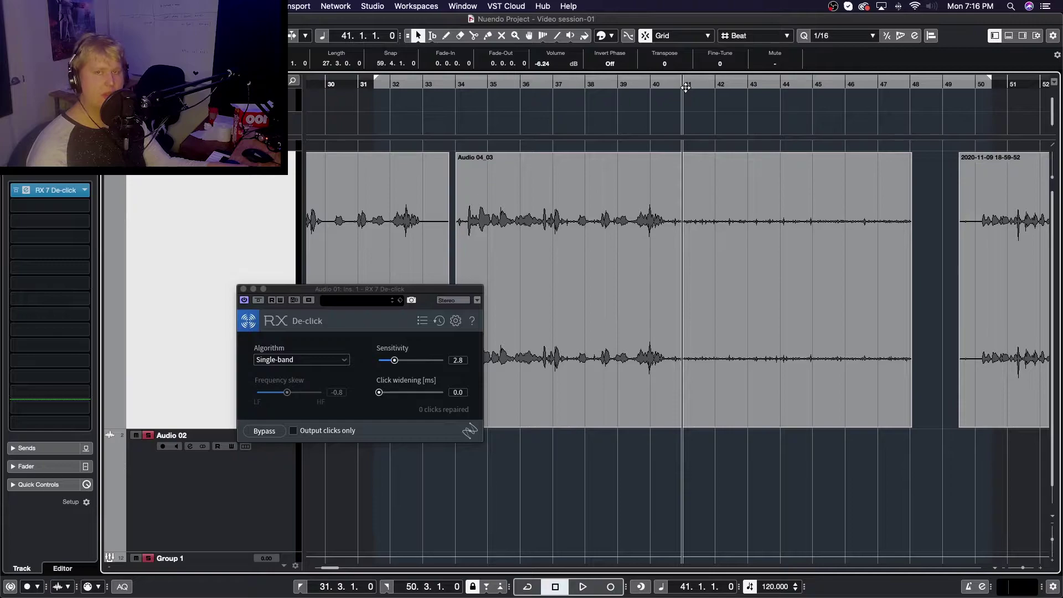
{"action": "key", "text": "space"}
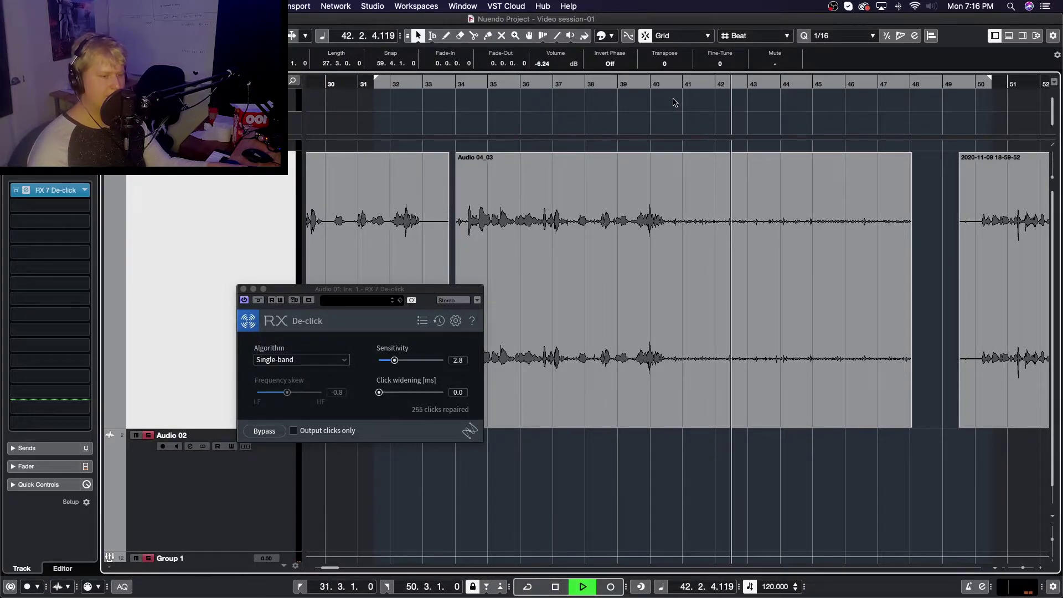
{"action": "key", "text": "space"}
{"action": "left_click", "coordinate": [16, 190]}
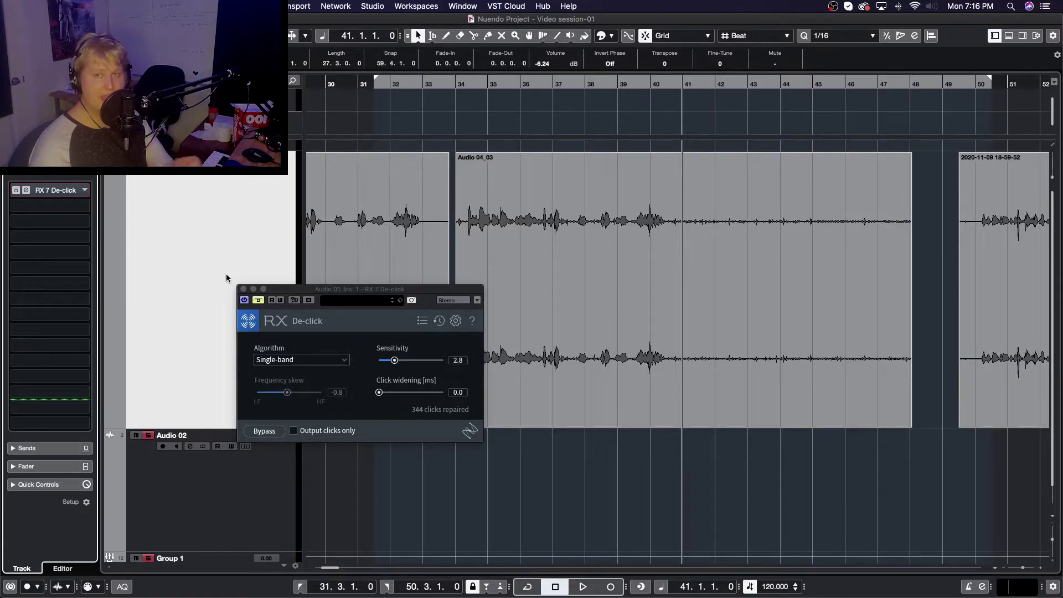
- Set Audio 01's De-click to Low-latency with sensitivity 3.3, click widening 0.5 ms and frequency skew 4.0, and close its window
{"action": "left_click", "coordinate": [290, 359]}
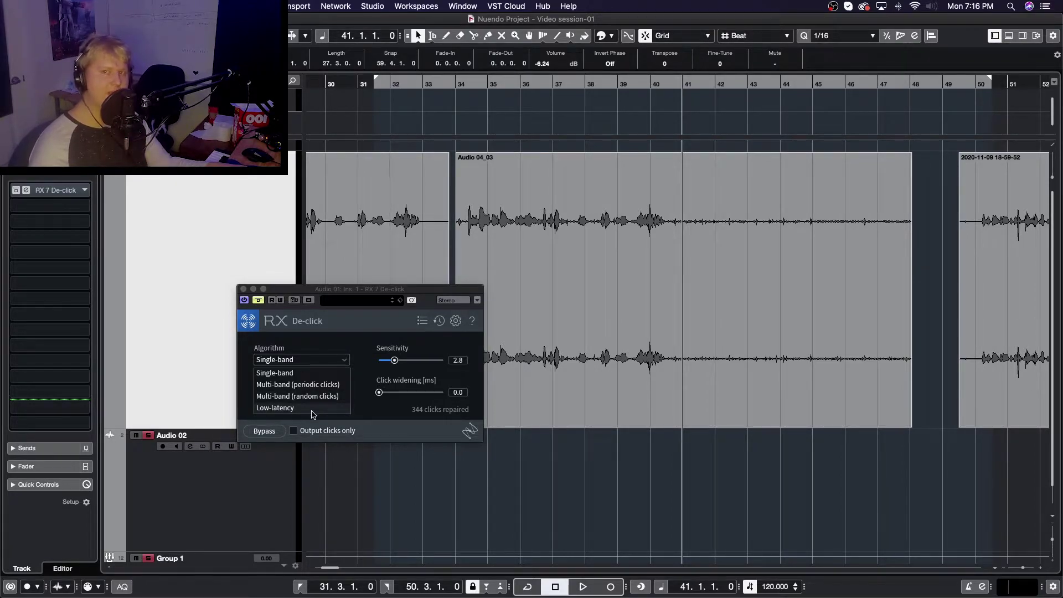
{"action": "left_click", "coordinate": [293, 407]}
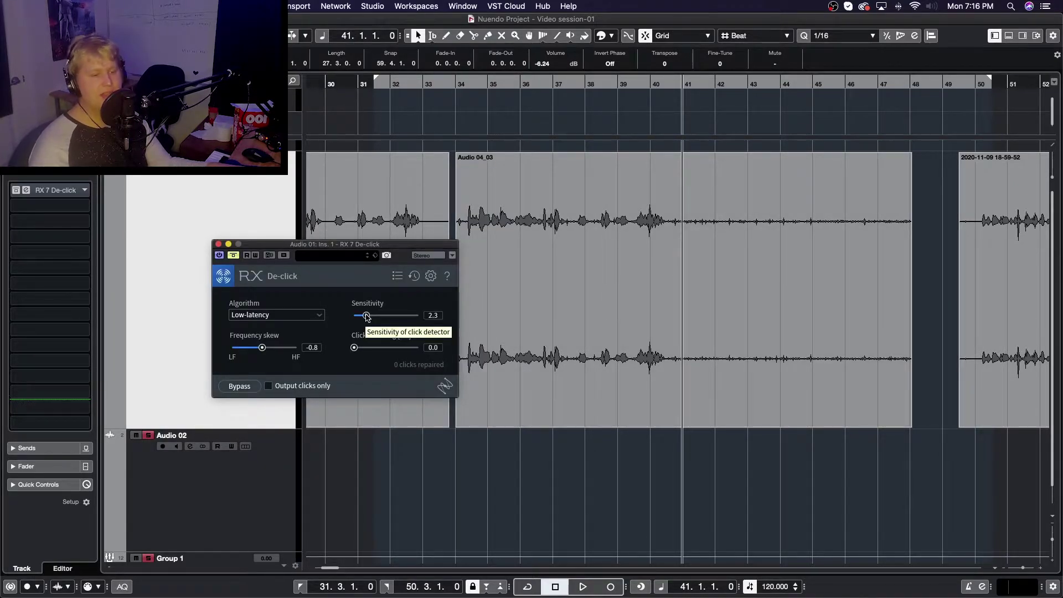
{"action": "left_click_drag", "start_coordinate": [367, 316], "coordinate": [364, 351]}
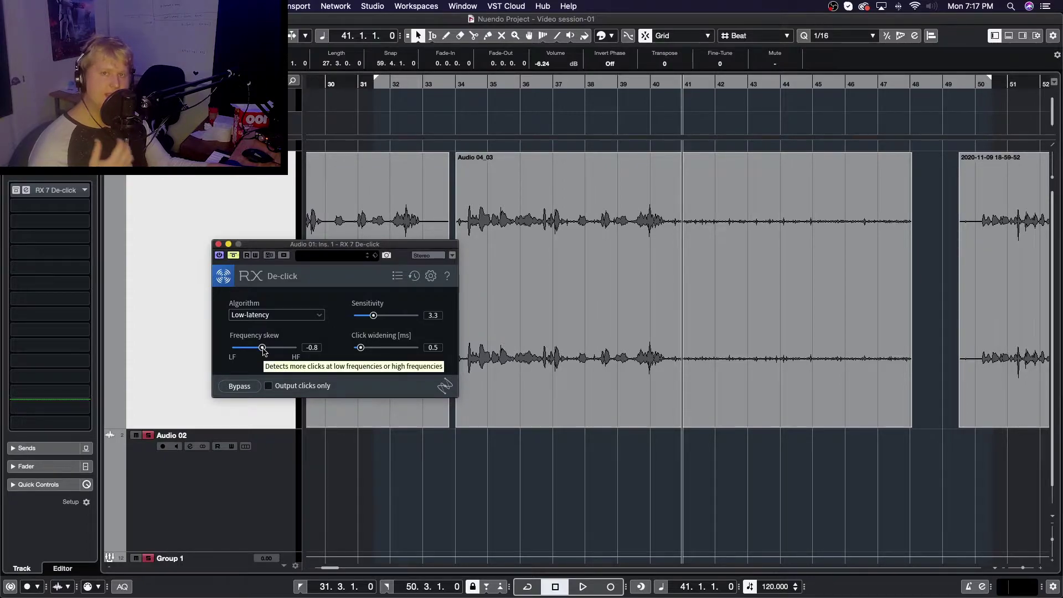
{"action": "left_click_drag", "start_coordinate": [266, 351], "coordinate": [278, 350]}
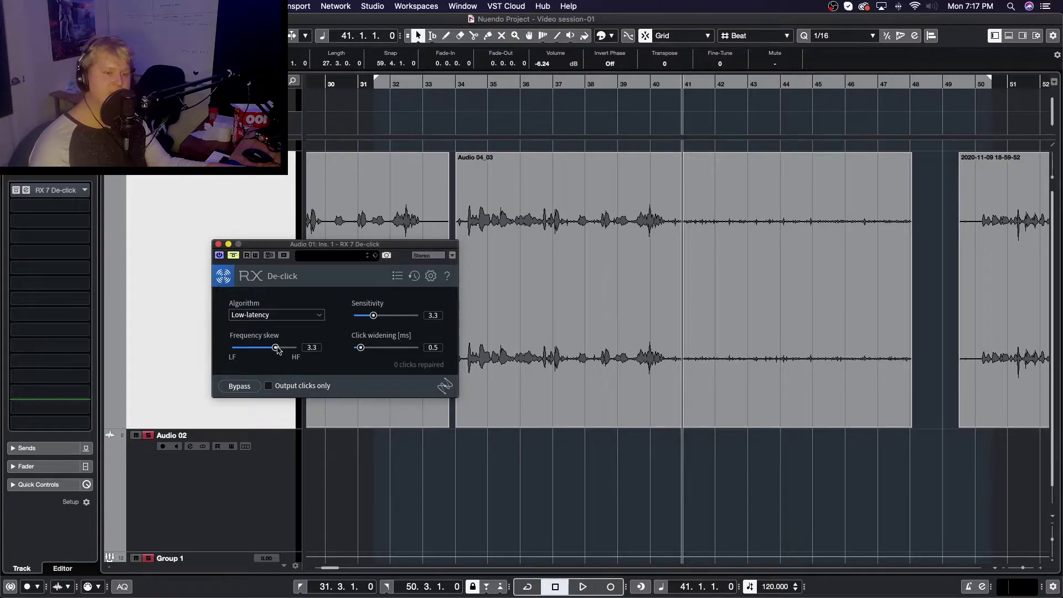
{"action": "left_click", "coordinate": [218, 244]}
- Re-enable the De-click insert on Audio 01 and audition the Audio 04_03 clip from 34.2.1.0
{"action": "left_click", "coordinate": [533, 246]}
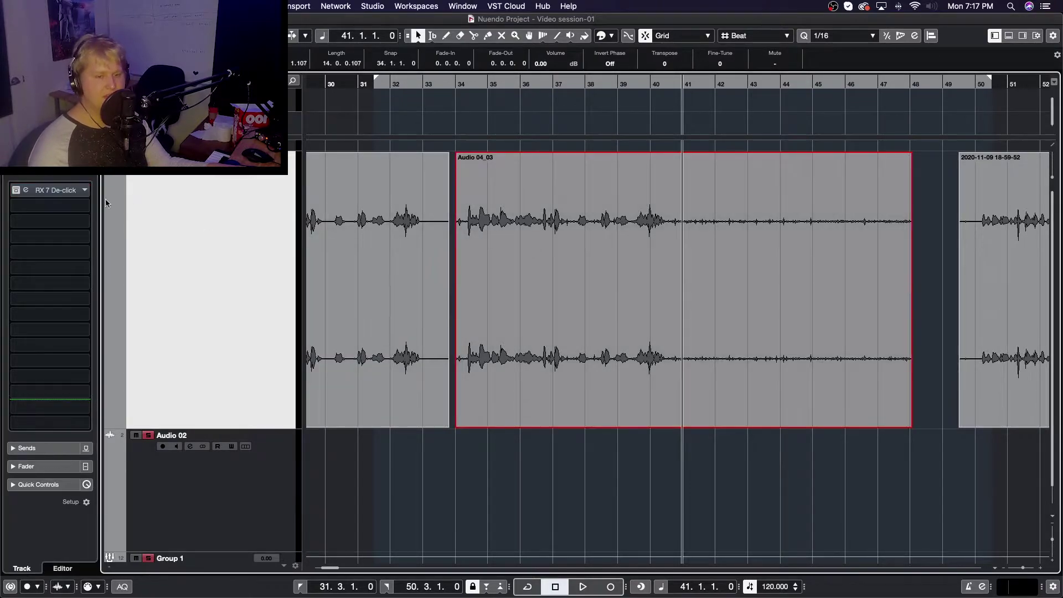
{"action": "left_click", "coordinate": [27, 191]}
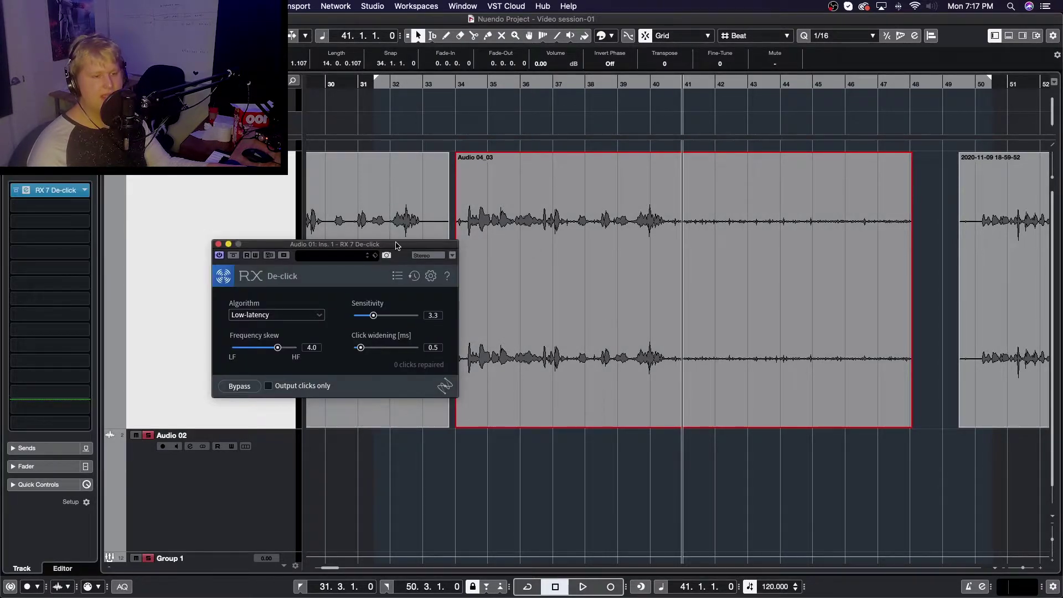
{"action": "left_click_drag", "start_coordinate": [393, 237], "coordinate": [329, 174]}
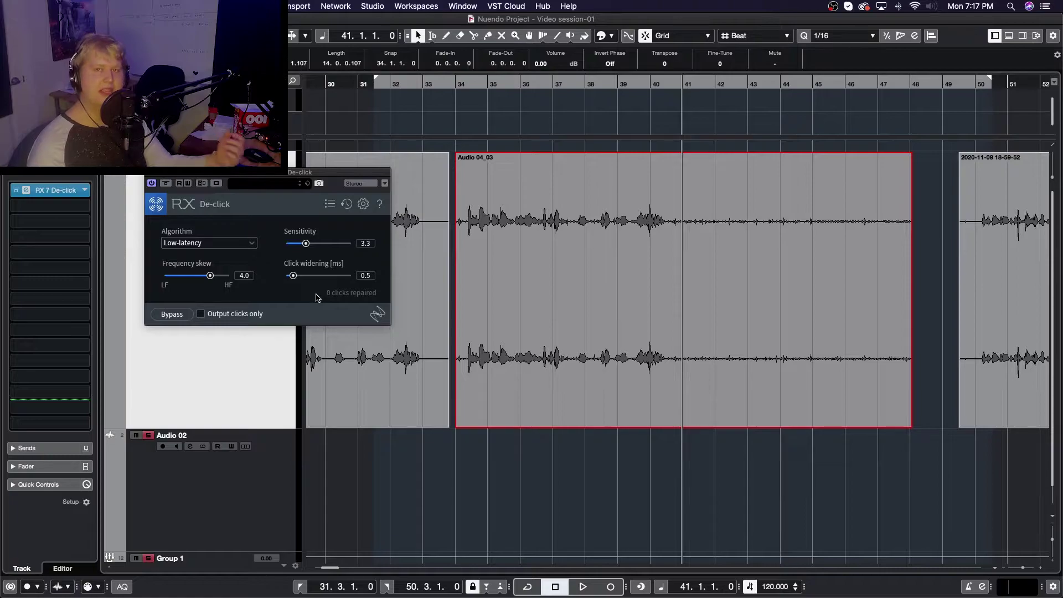
{"action": "left_click", "coordinate": [467, 94]}
{"action": "key", "text": "space"}
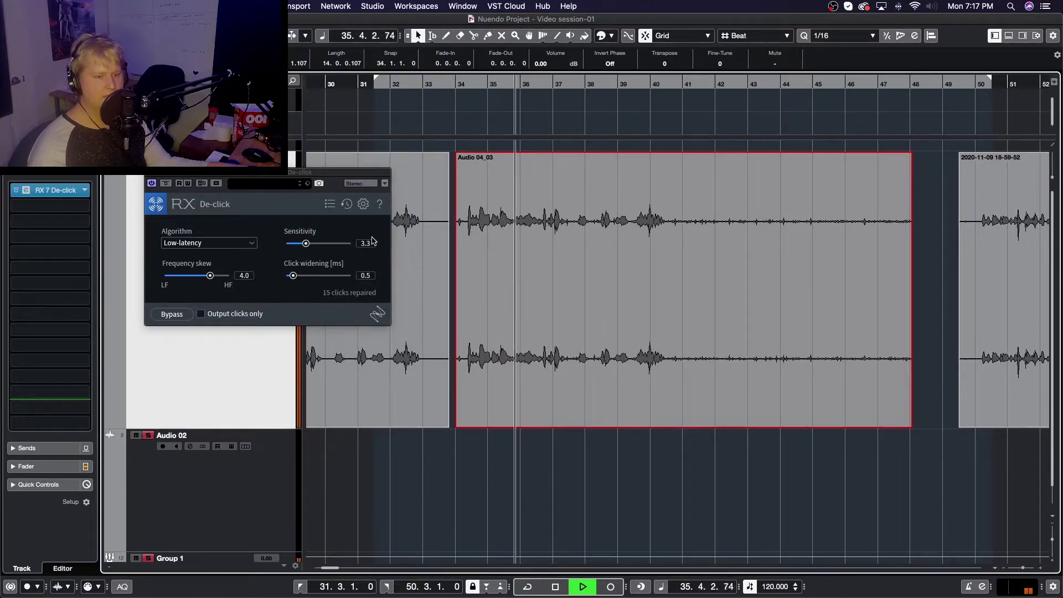
{"action": "key", "text": "space"}
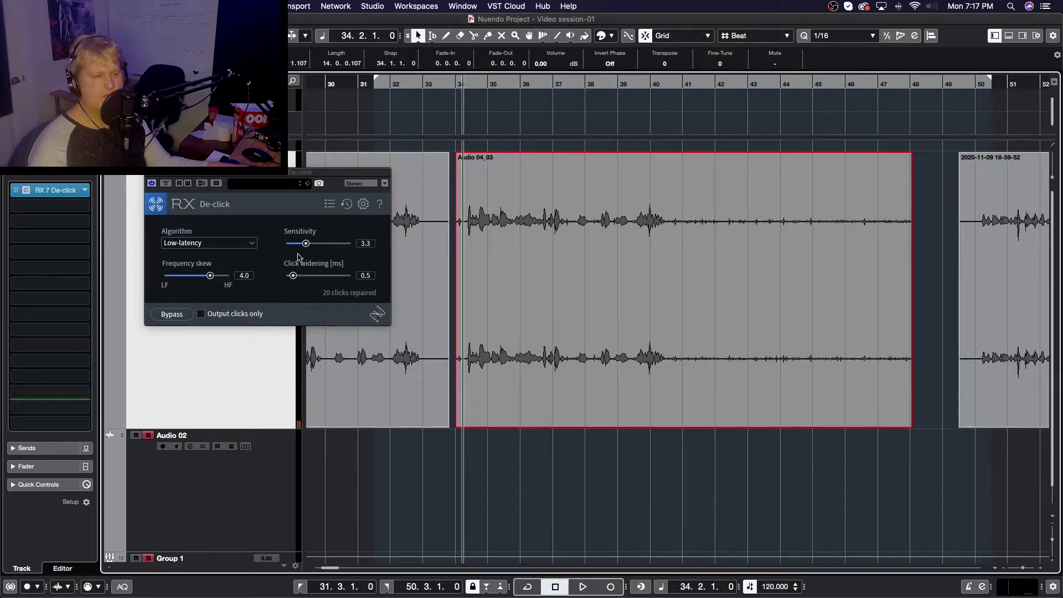
- Set Audio 01's De-click to sensitivity 6.1 and frequency skew 3.0, and audition the Audio 04_03 clip from 34.2.1.0
{"action": "left_click_drag", "start_coordinate": [305, 244], "coordinate": [324, 246]}
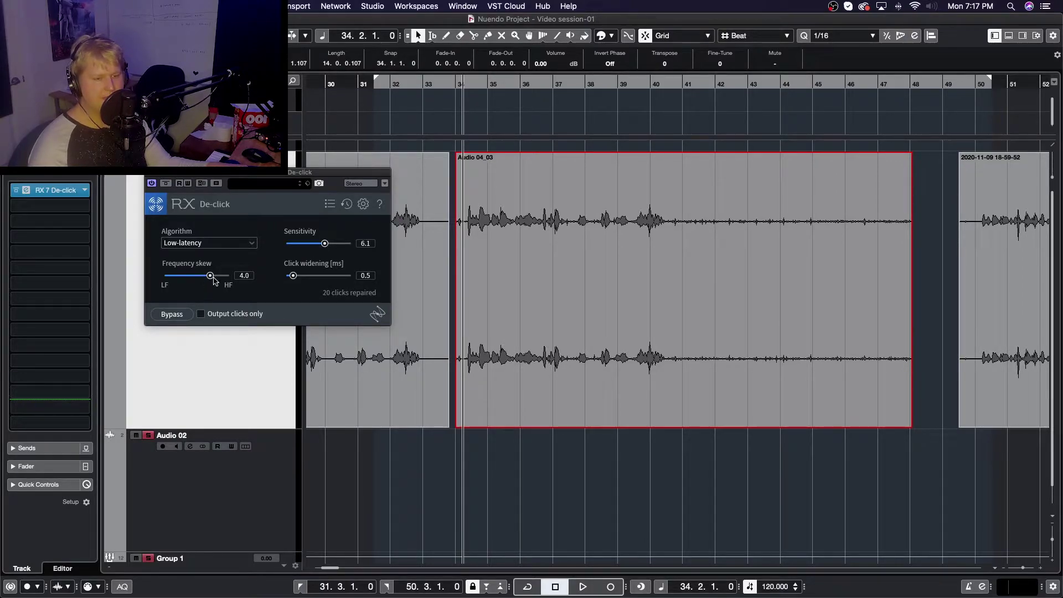
{"action": "left_click_drag", "start_coordinate": [214, 278], "coordinate": [210, 284]}
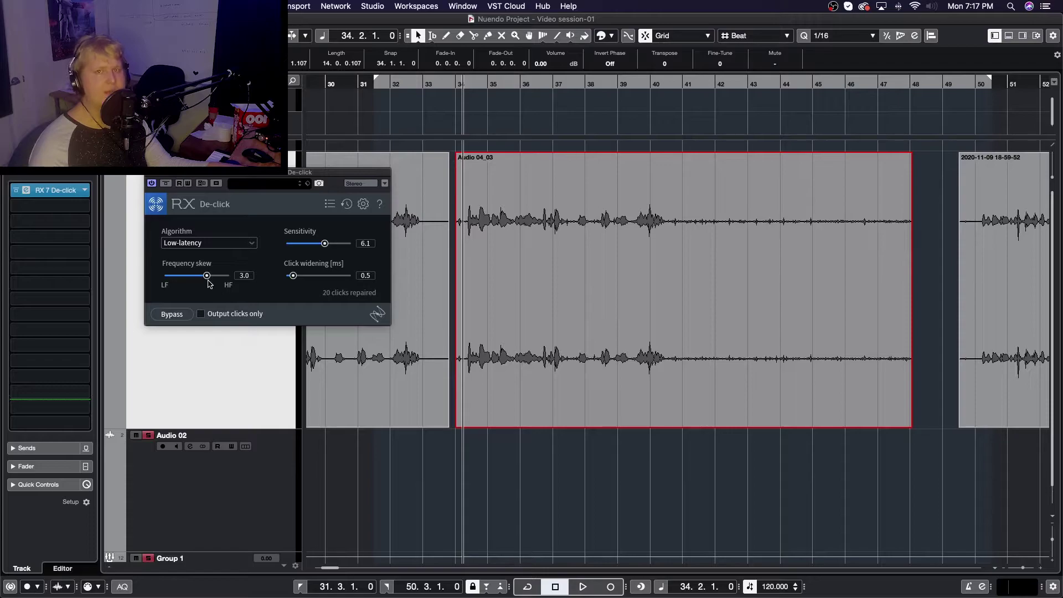
{"action": "key", "text": "space"}
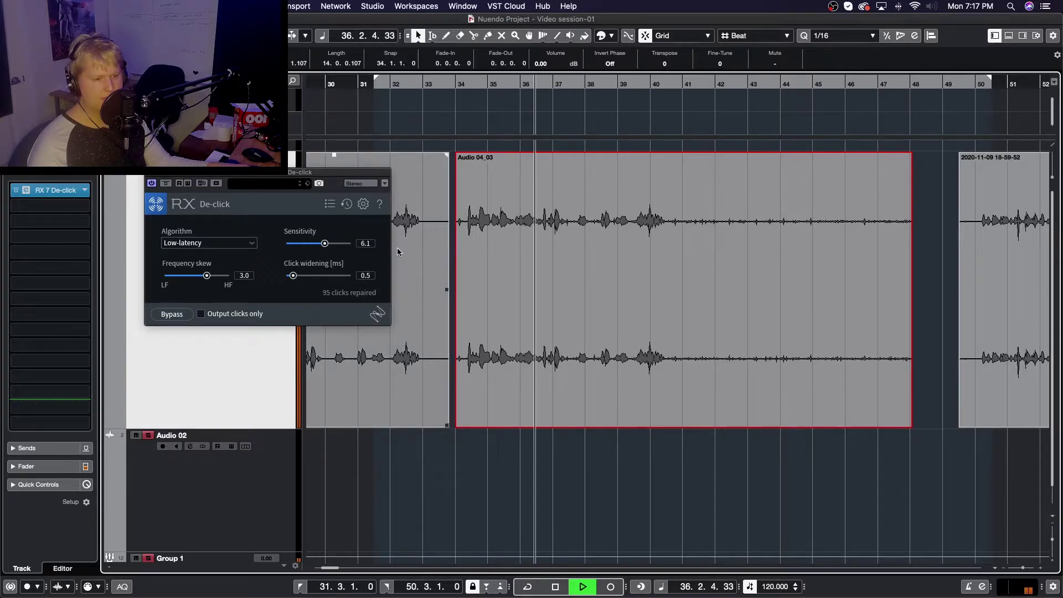
{"action": "key", "text": "space"}
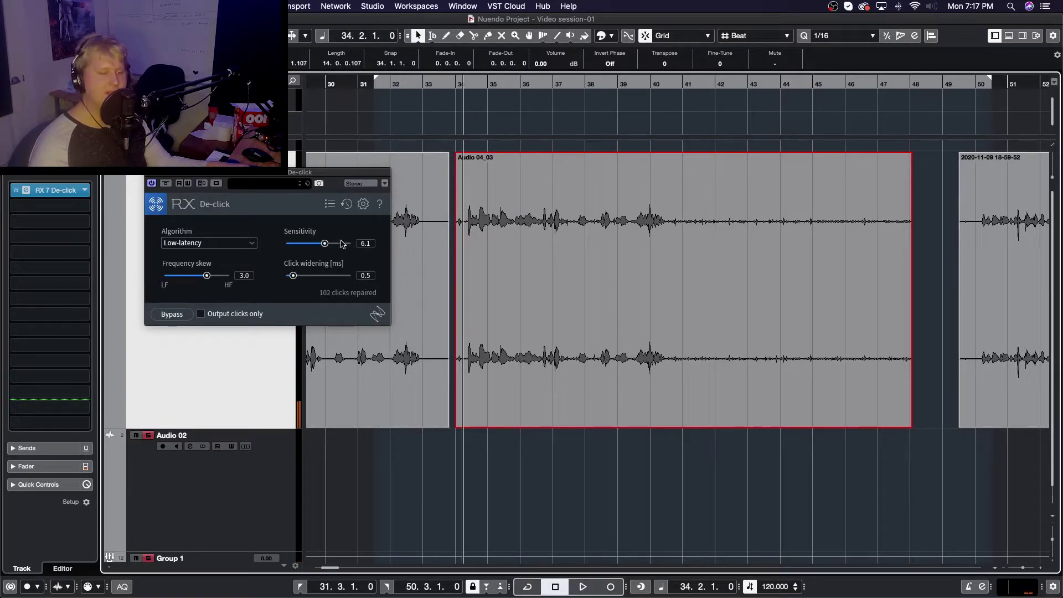
- Raise the De-click's sensitivity to 7.3 and its click widening to 1.3 ms
{"action": "left_click_drag", "start_coordinate": [327, 246], "coordinate": [337, 246]}
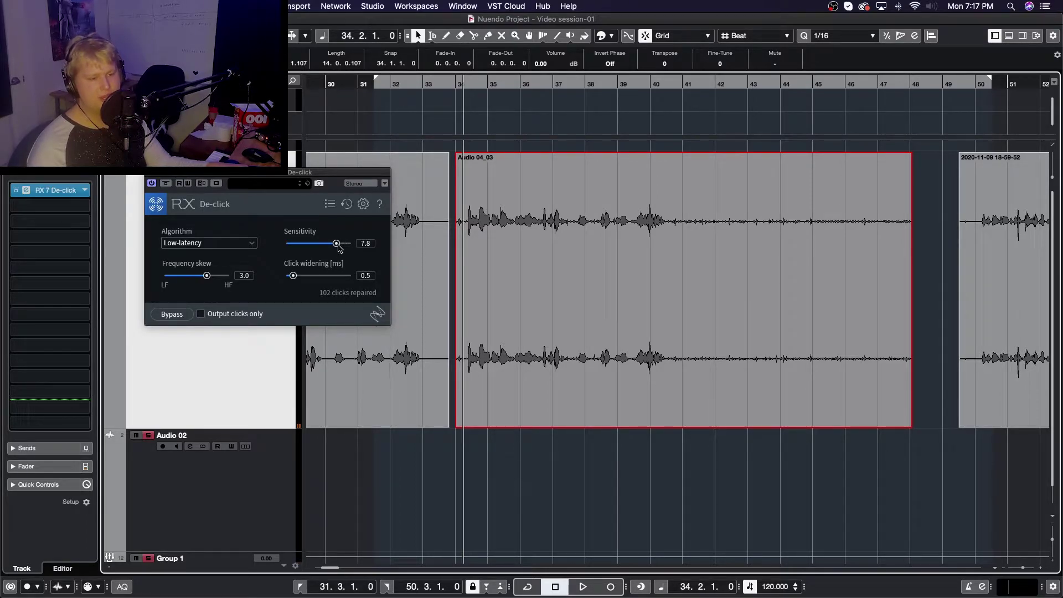
{"action": "left_click_drag", "start_coordinate": [339, 247], "coordinate": [335, 247]}
{"action": "left_click_drag", "start_coordinate": [293, 277], "coordinate": [301, 278]}
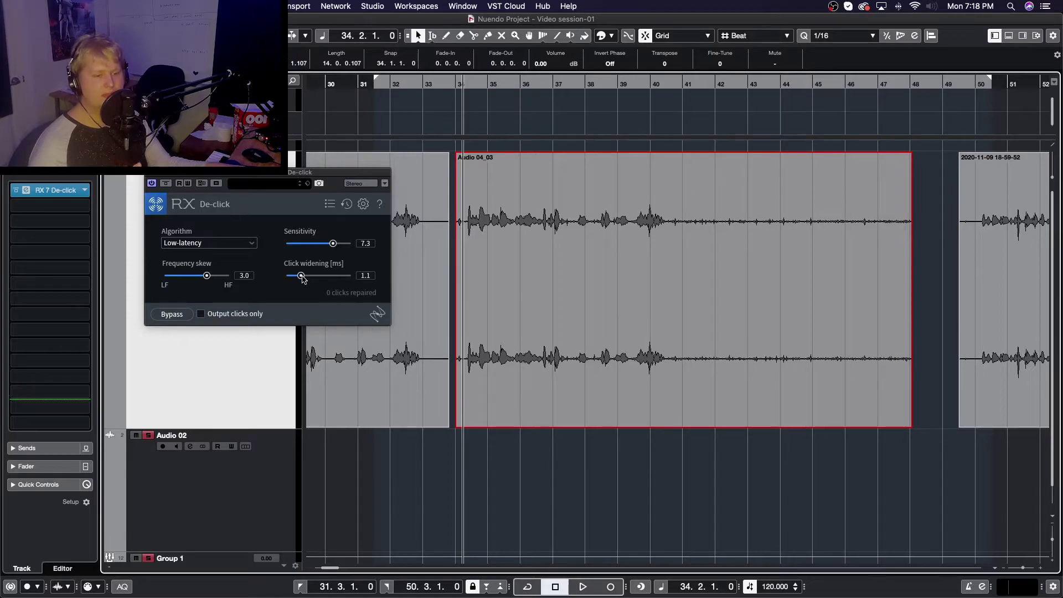
{"action": "left_click_drag", "start_coordinate": [302, 276], "coordinate": [305, 276]}
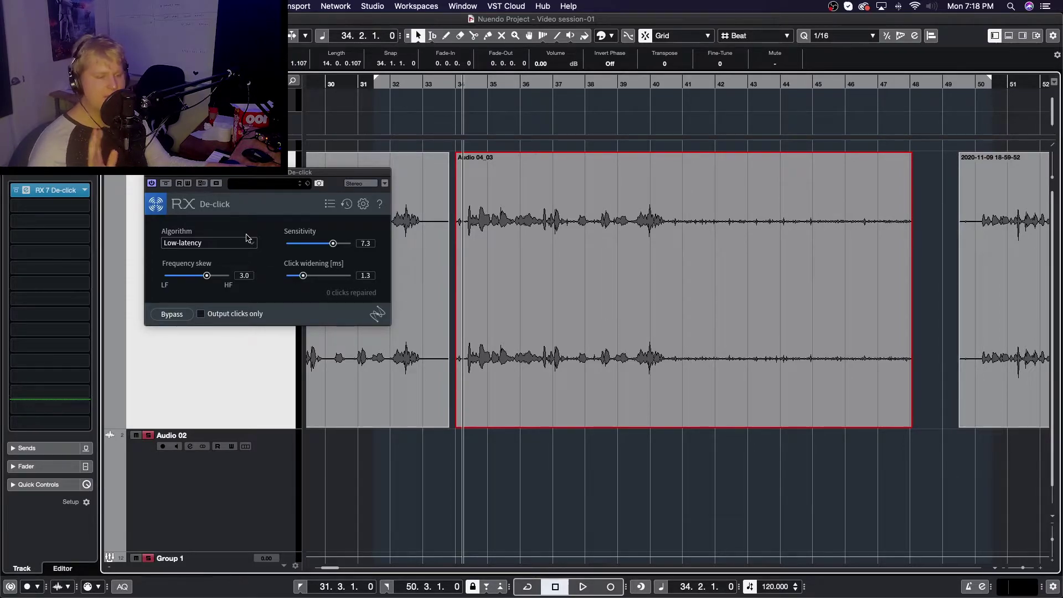
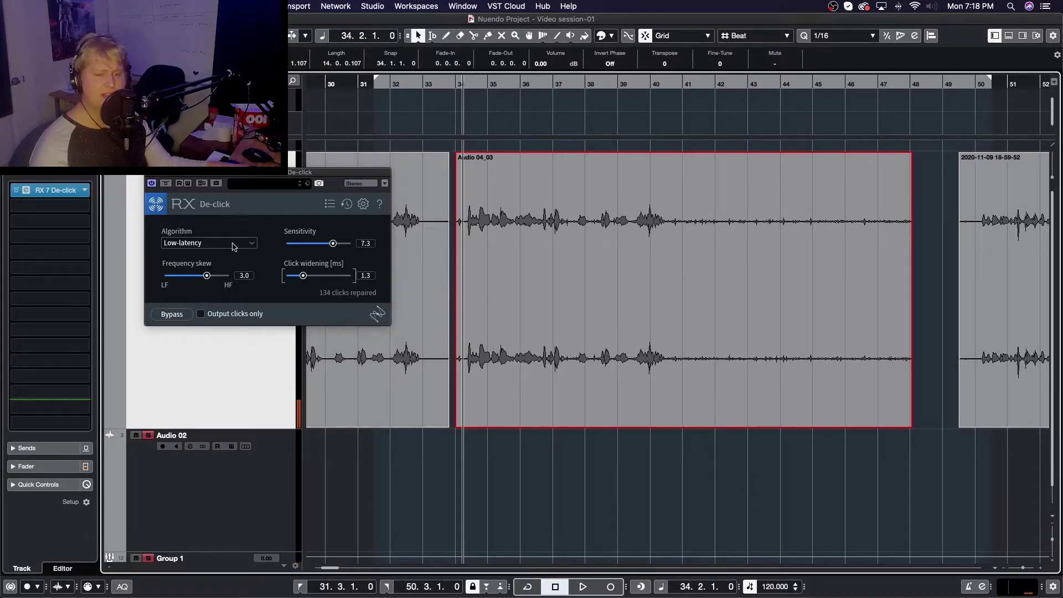
- Compare the Audio 04_03 clip from 34.2.1.0 with the De-click insert bypassed and with it active again
{"action": "left_click", "coordinate": [16, 192]}
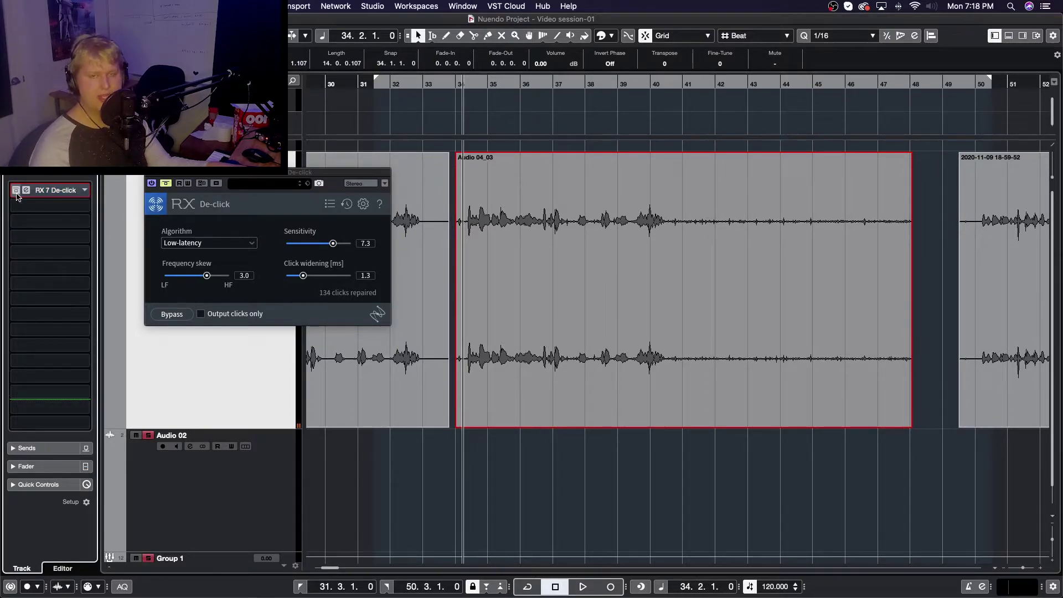
{"action": "key", "text": "space"}
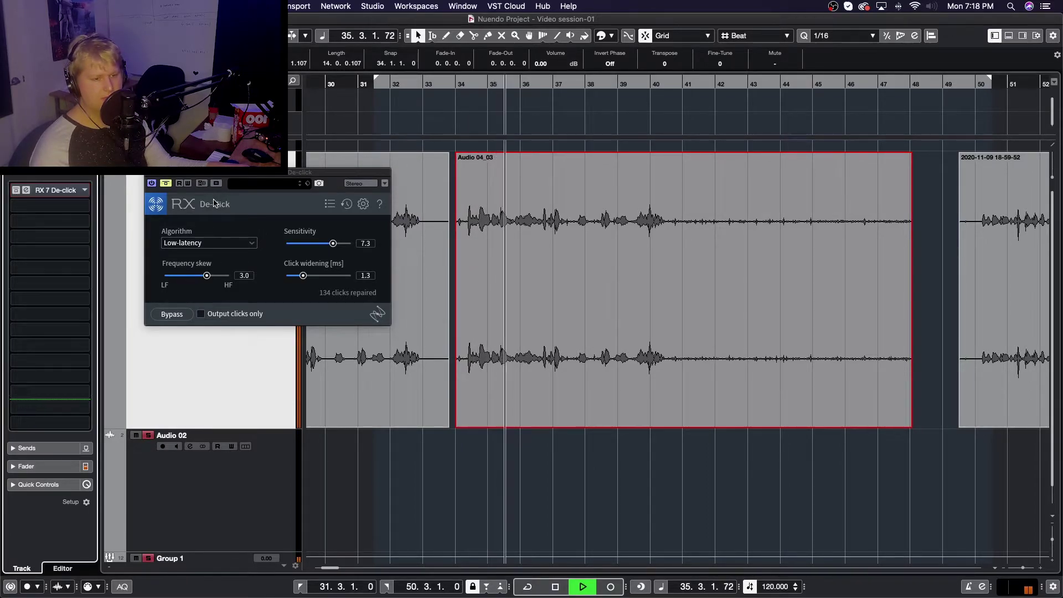
{"action": "key", "text": "space"}
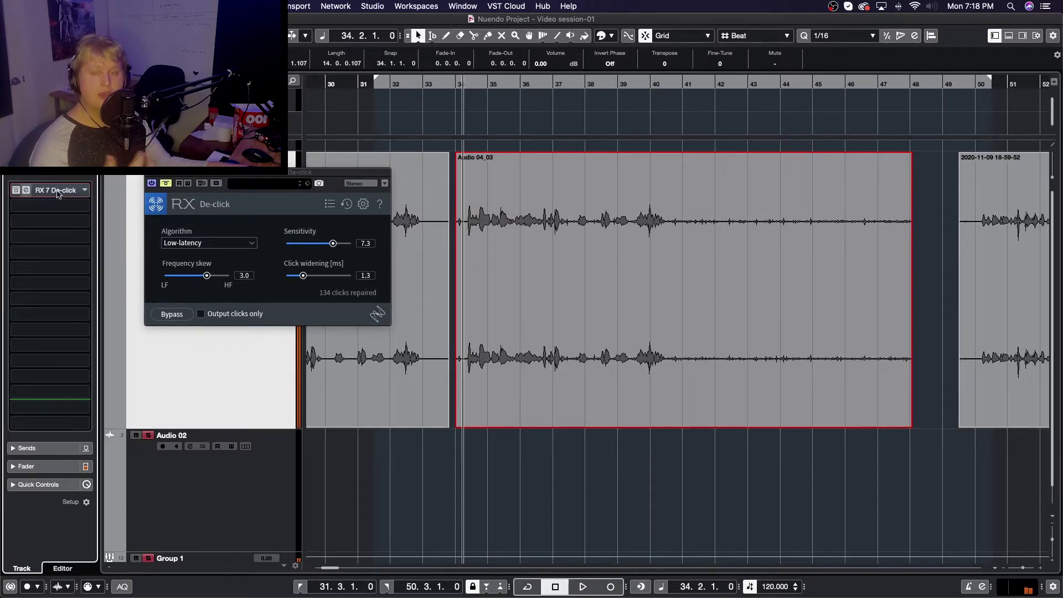
{"action": "left_click", "coordinate": [17, 190]}
{"action": "key", "text": "space"}
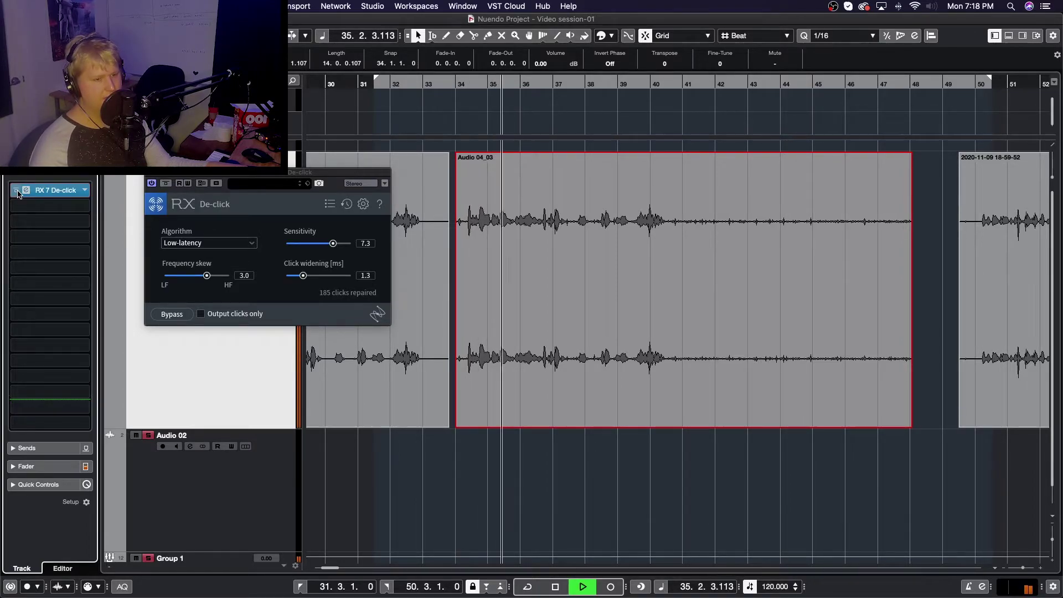
{"action": "key", "text": "space"}
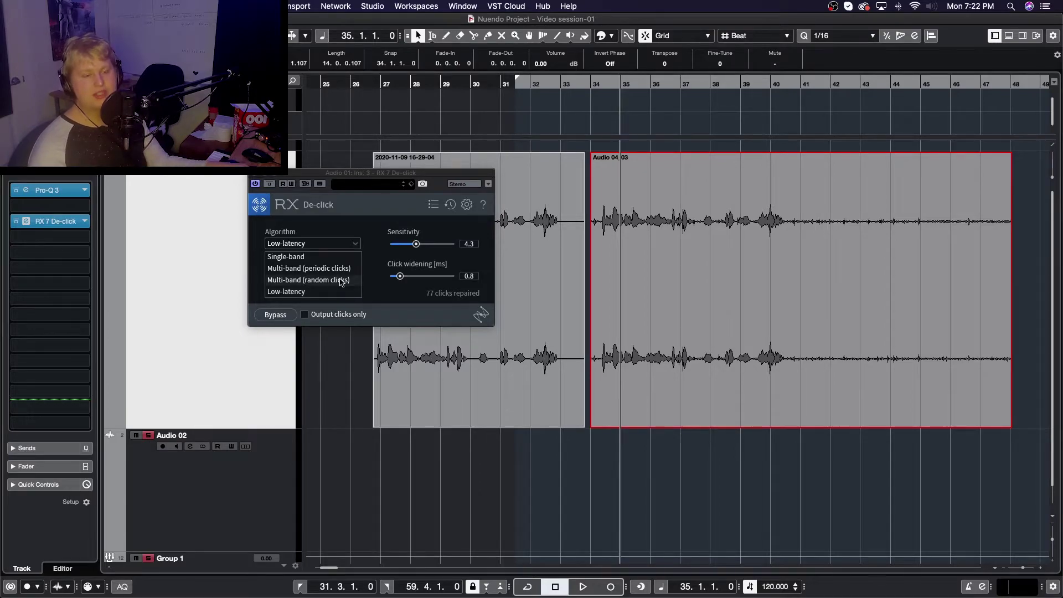
- Switch De-click to Multi-band (random clicks) with sensitivity 6.5, click widening 1.3 ms and frequency skew 2.1, and audition from 35.1.1.0
{"action": "left_click", "coordinate": [340, 281]}
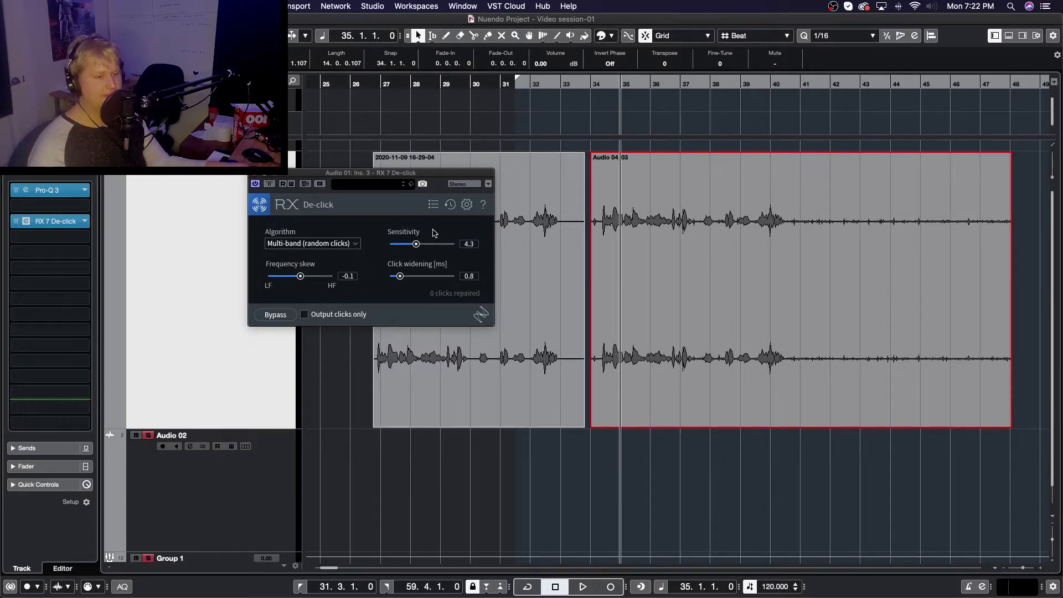
{"action": "mouse_move", "coordinate": [416, 244]}
{"action": "left_mouse_down"}
{"action": "mouse_move", "coordinate": [402, 276]}
{"action": "mouse_move", "coordinate": [431, 245]}
{"action": "left_mouse_up"}
{"action": "key", "text": "space"}
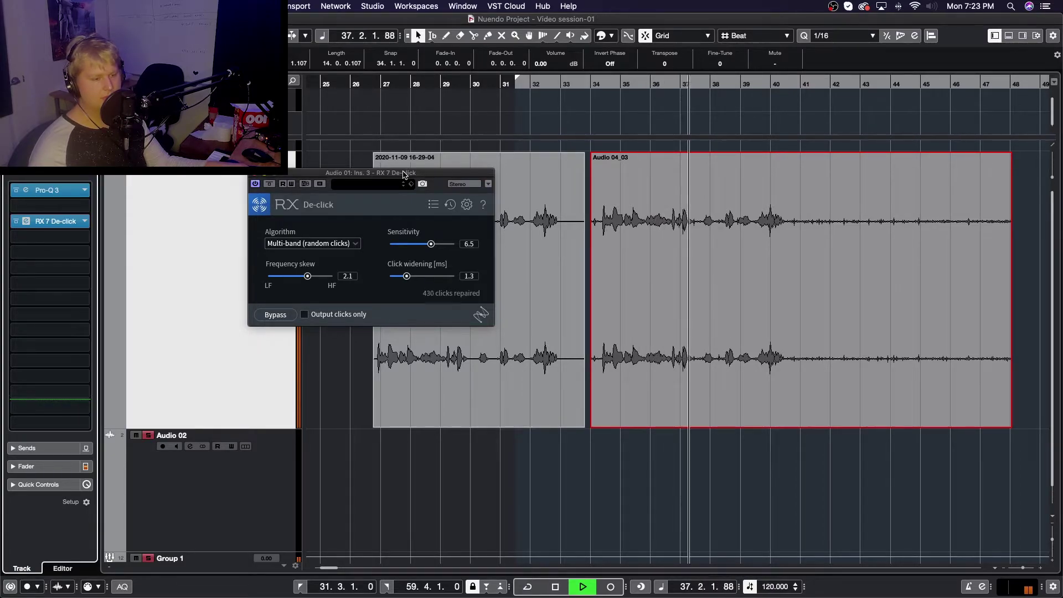
{"action": "key", "text": "space"}
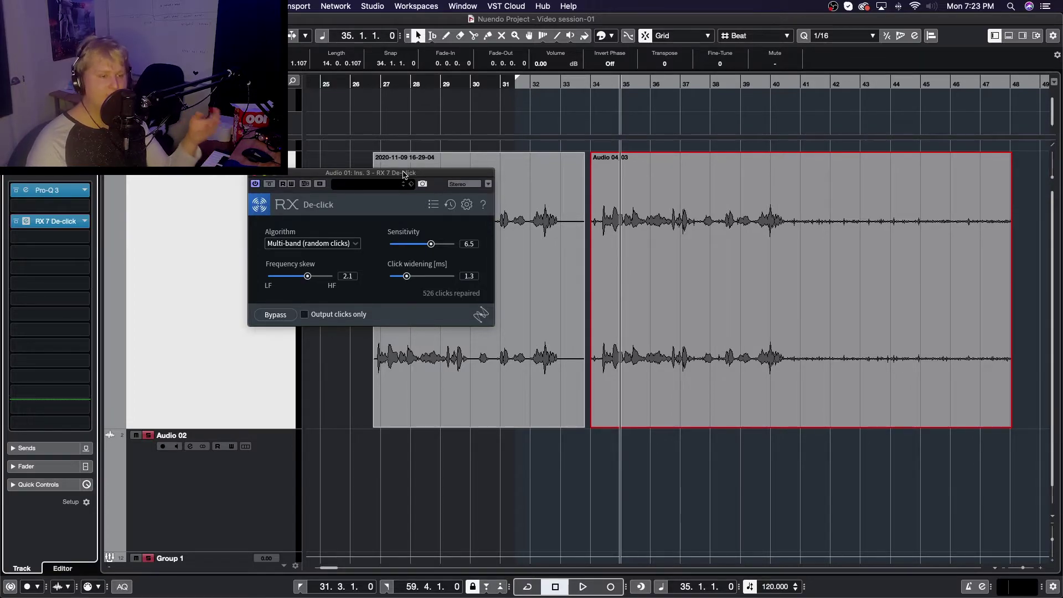
- Compare Audio 04_03 from 35.1.1.0 with the Multi-band De-click bypassed and with it re-enabled
{"action": "left_click", "coordinate": [269, 184]}
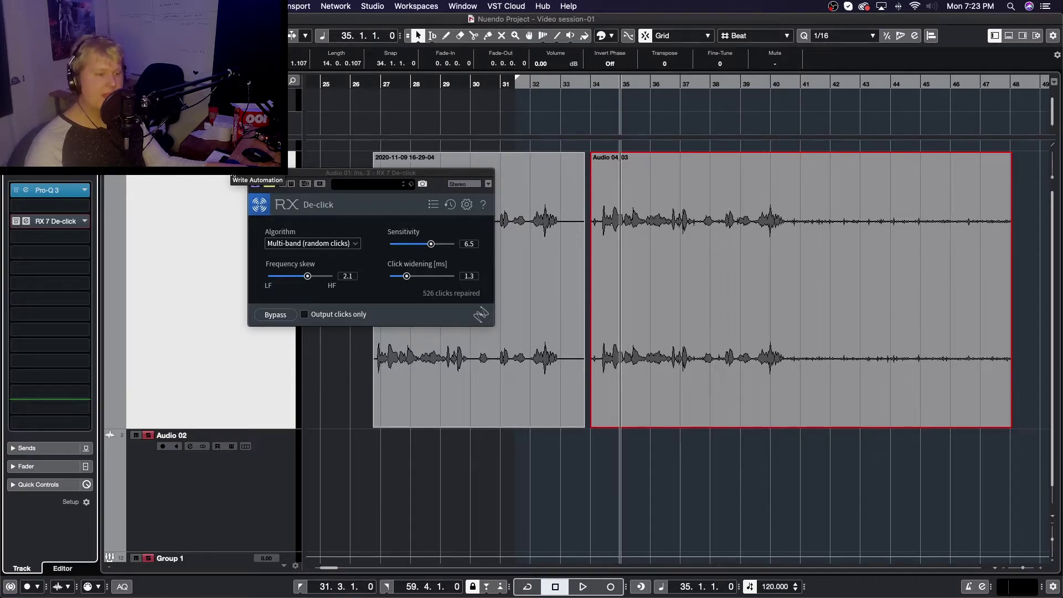
{"action": "key", "text": "space"}
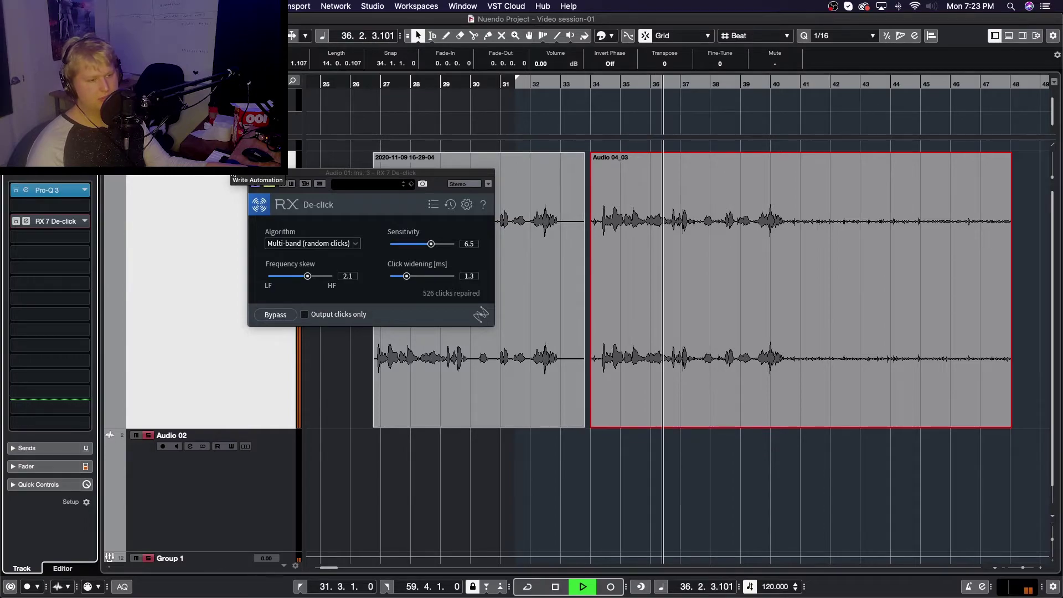
{"action": "key", "text": "space"}
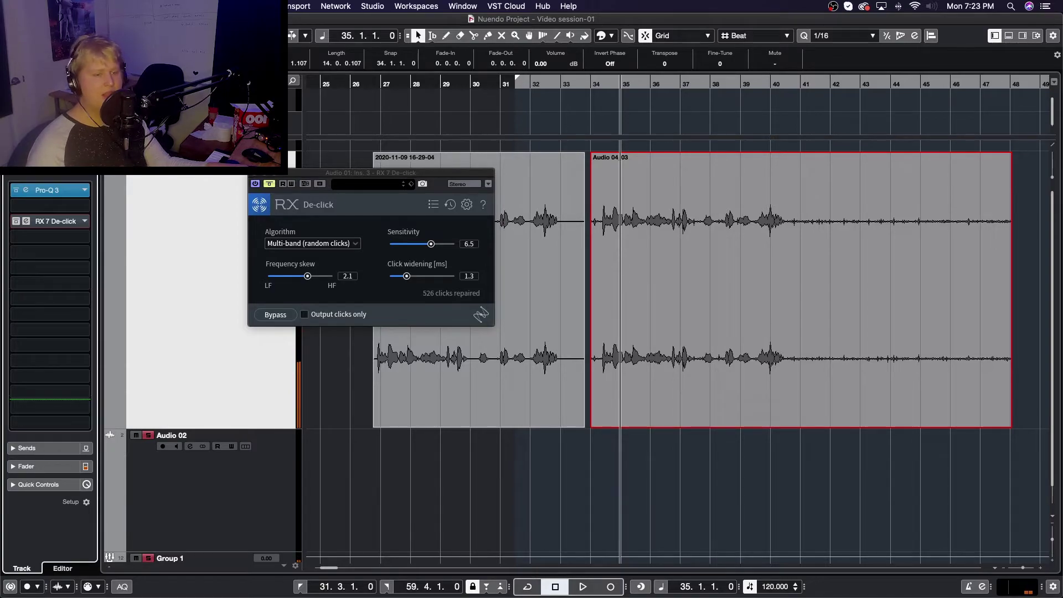
{"action": "left_click", "coordinate": [16, 220]}
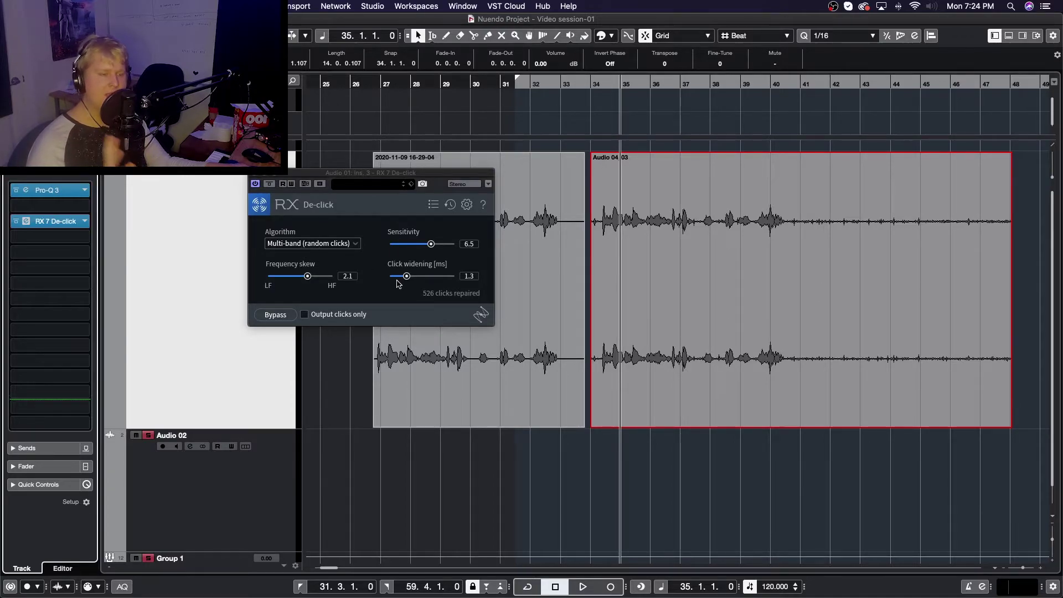
{"action": "key", "text": "space"}
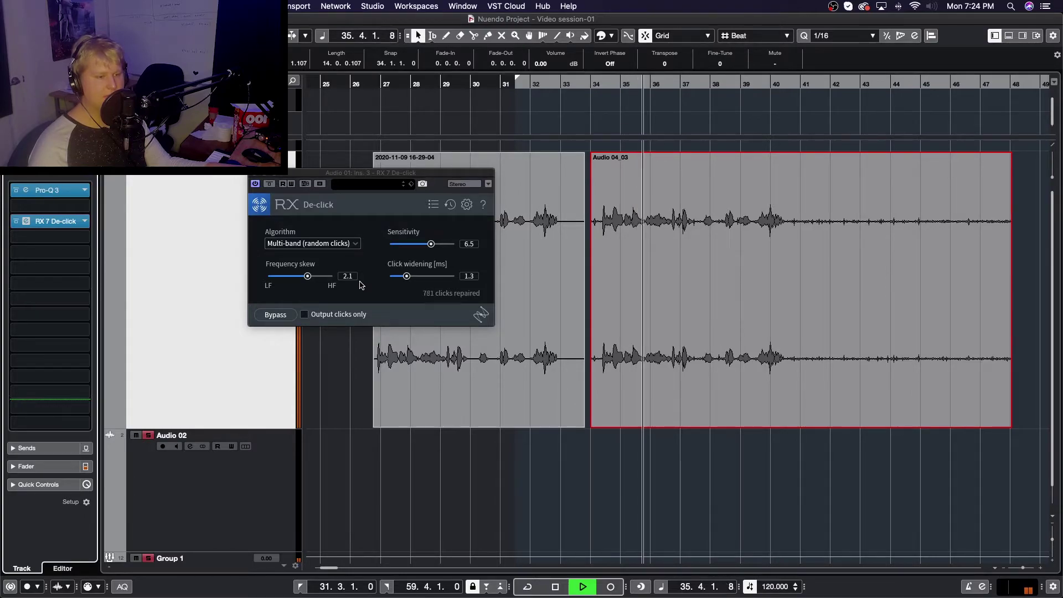
{"action": "key", "text": "space"}
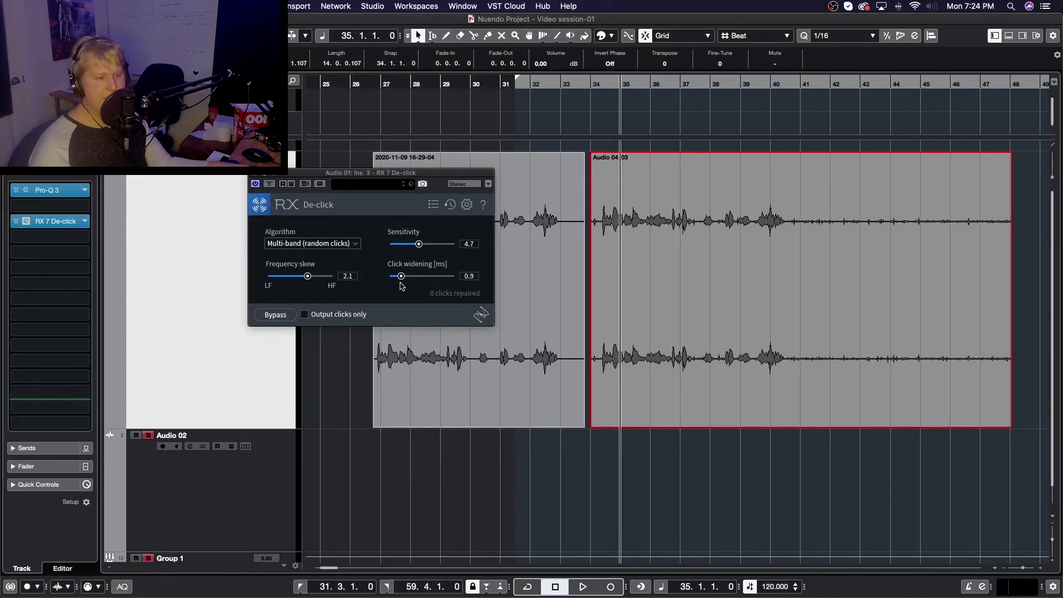
- Lower the De-click to click widening 0.6 ms and sensitivity 3.4, and stack copies of it in the two insert slots below
{"action": "mouse_move", "coordinate": [406, 276]}
{"action": "left_mouse_down"}
{"action": "mouse_move", "coordinate": [396, 290]}
{"action": "mouse_move", "coordinate": [402, 280]}
{"action": "left_mouse_up"}
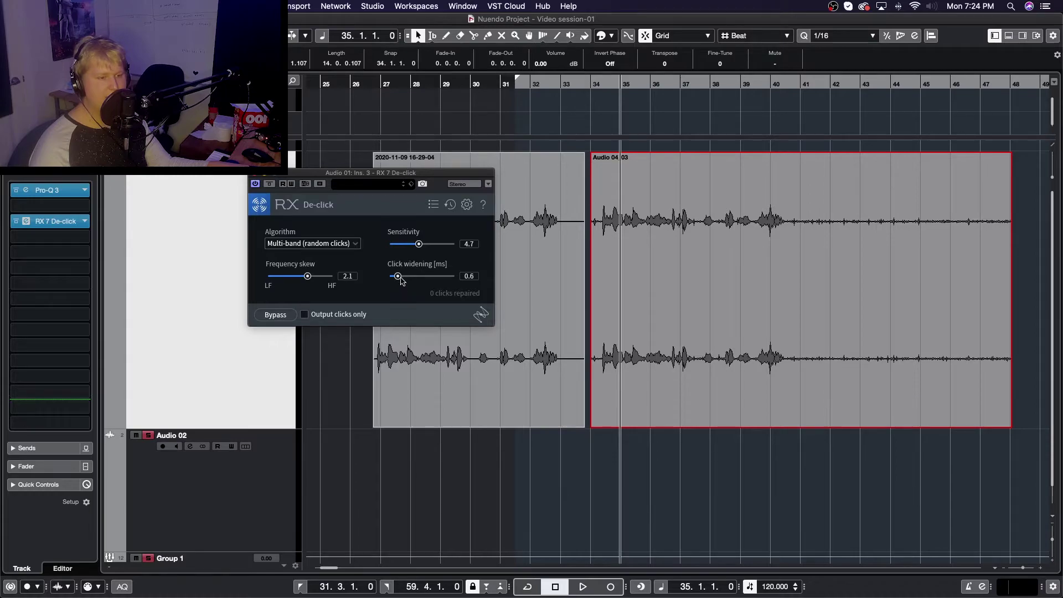
{"action": "left_click_drag", "start_coordinate": [419, 244], "coordinate": [410, 254]}
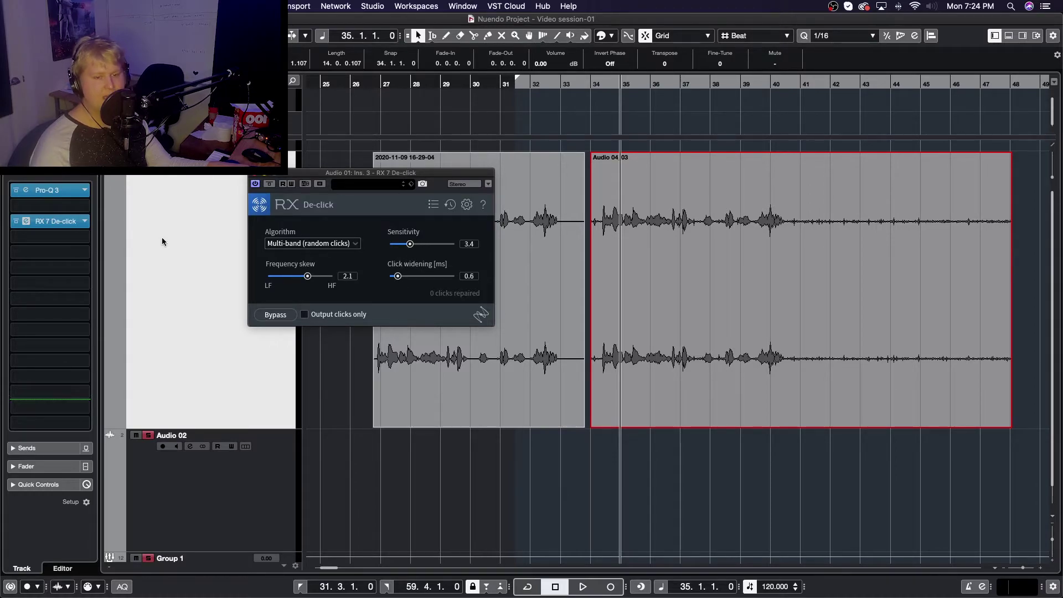
{"action": "left_click_drag", "start_coordinate": [81, 222], "coordinate": [72, 253]}
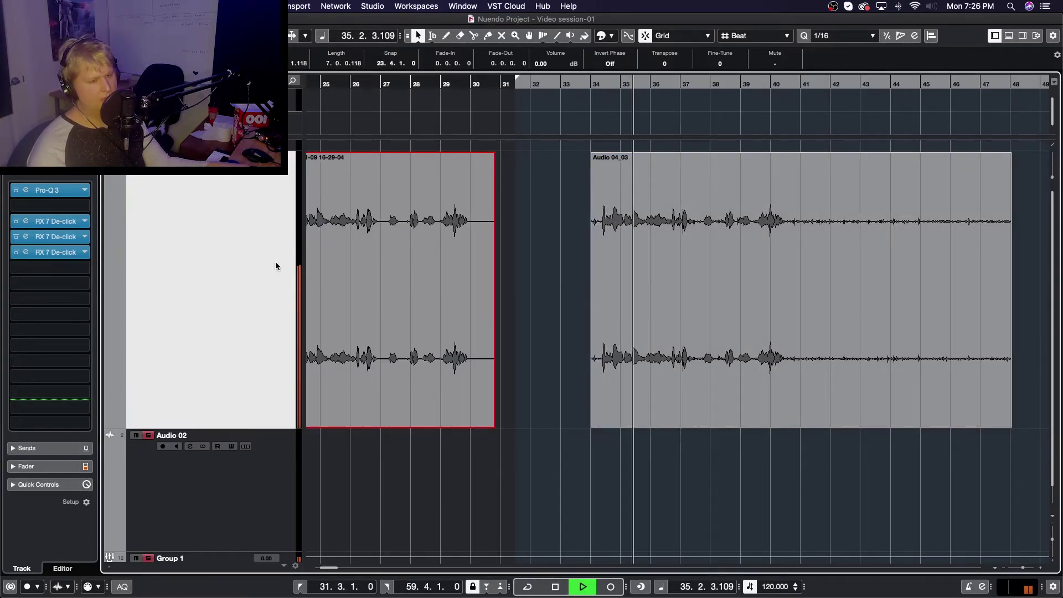
{"action": "key", "text": "space"}
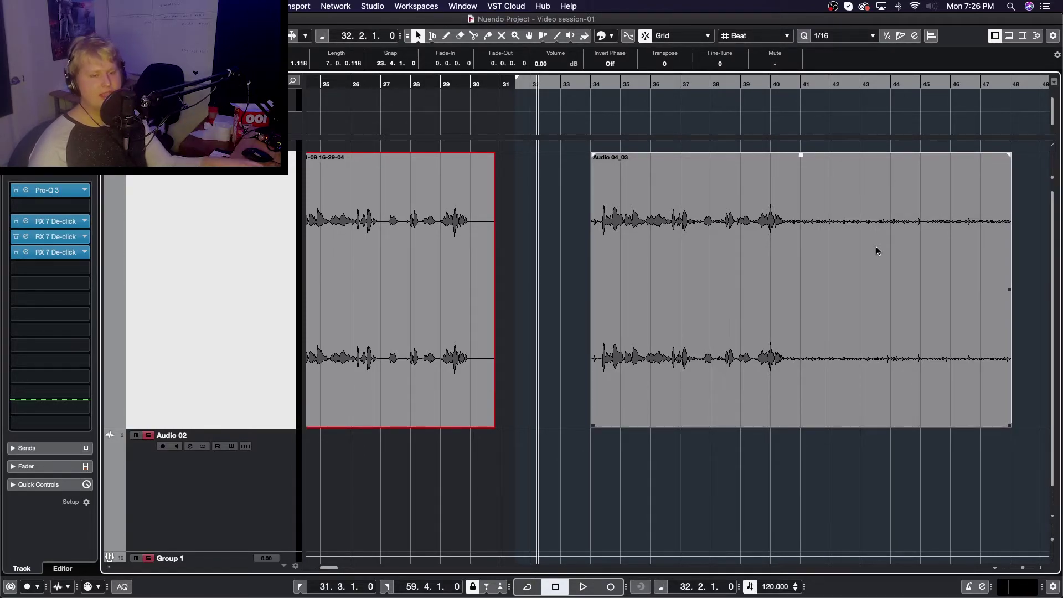
- Open the second stacked De-click in insert 4, set its click widening to 1.2 ms and lower its sensitivity
{"action": "left_click", "coordinate": [34, 239]}
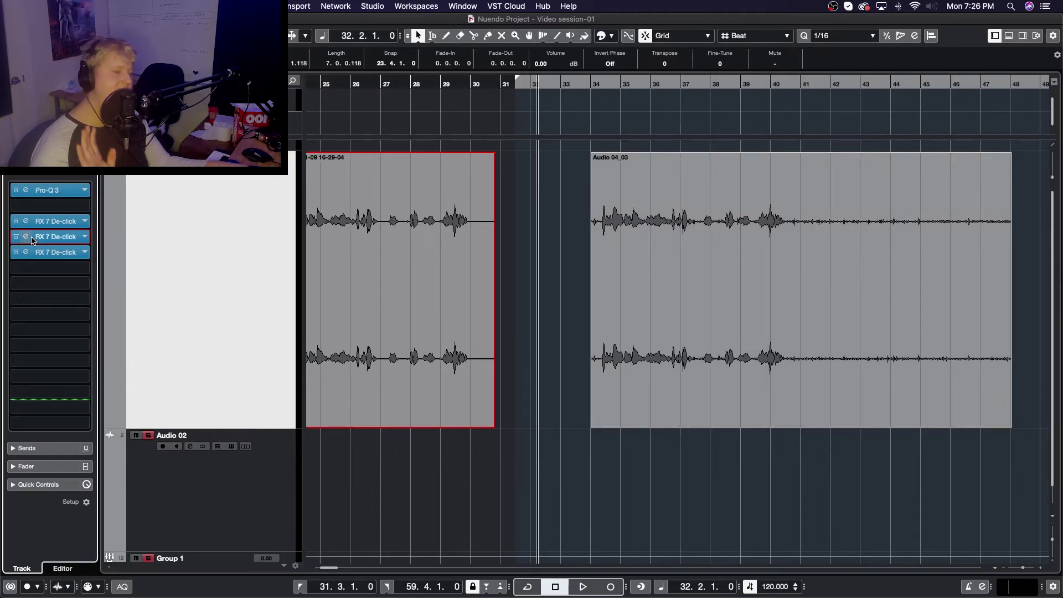
{"action": "mouse_move", "coordinate": [558, 228]}
{"action": "left_mouse_down"}
{"action": "mouse_move", "coordinate": [582, 197]}
{"action": "mouse_move", "coordinate": [603, 196]}
{"action": "mouse_move", "coordinate": [577, 228]}
{"action": "mouse_move", "coordinate": [588, 229]}
{"action": "mouse_move", "coordinate": [563, 231]}
{"action": "left_mouse_up"}
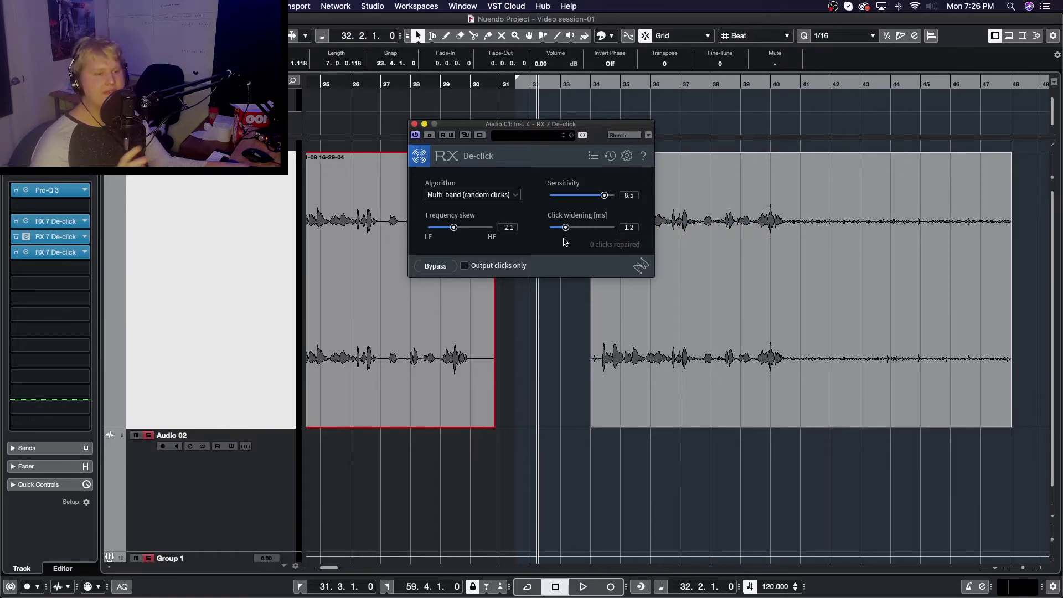
{"action": "left_click_drag", "start_coordinate": [604, 197], "coordinate": [576, 203]}
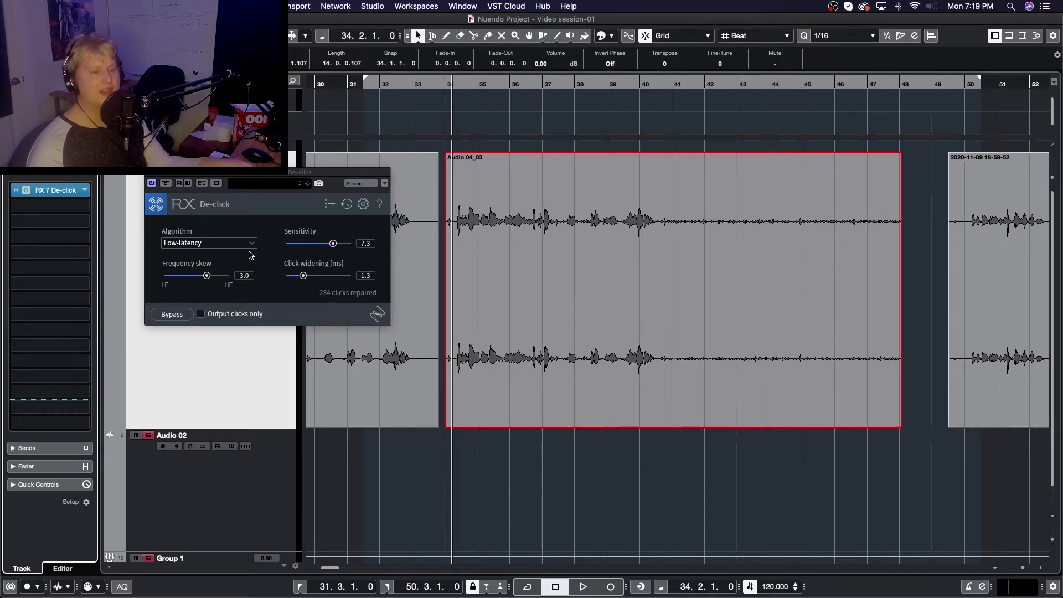
{"action": "scroll", "coordinate": [626, 166], "scroll_direction": "right", "scroll_amount": 10}
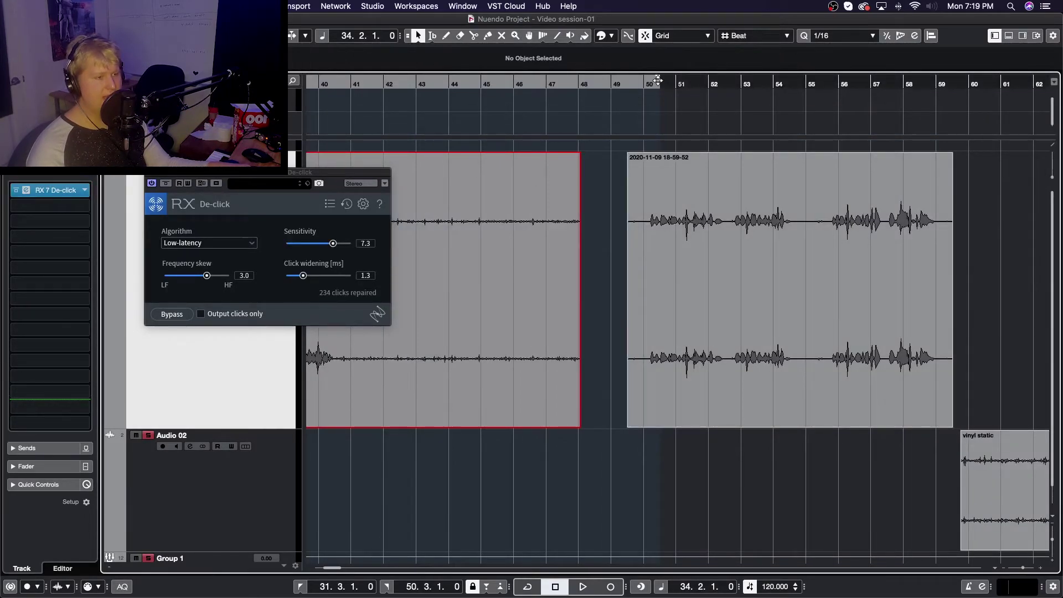
{"action": "left_click_drag", "start_coordinate": [658, 80], "coordinate": [959, 111]}
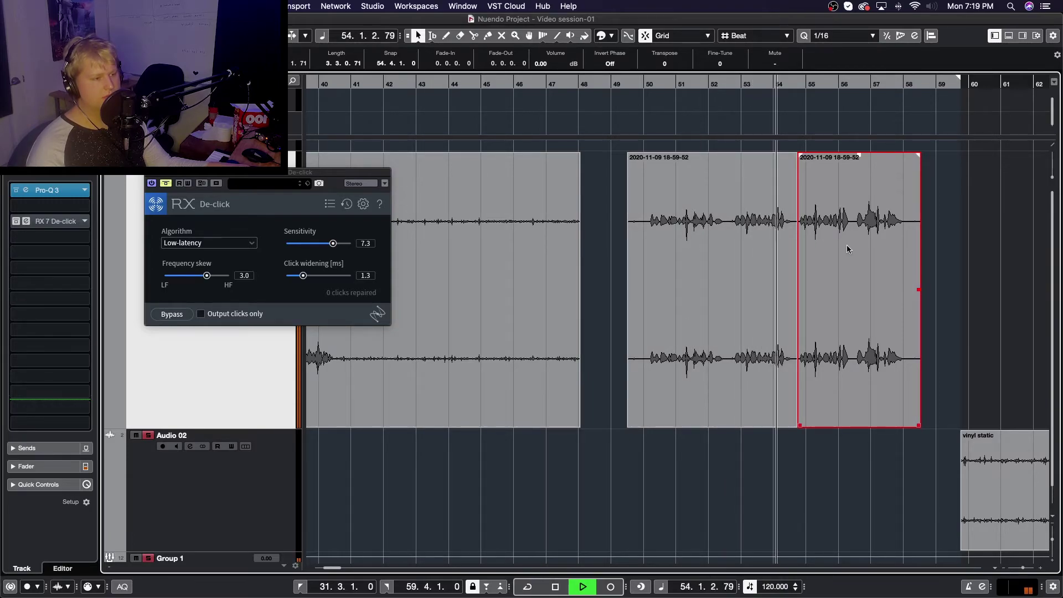
{"action": "key", "text": "space"}
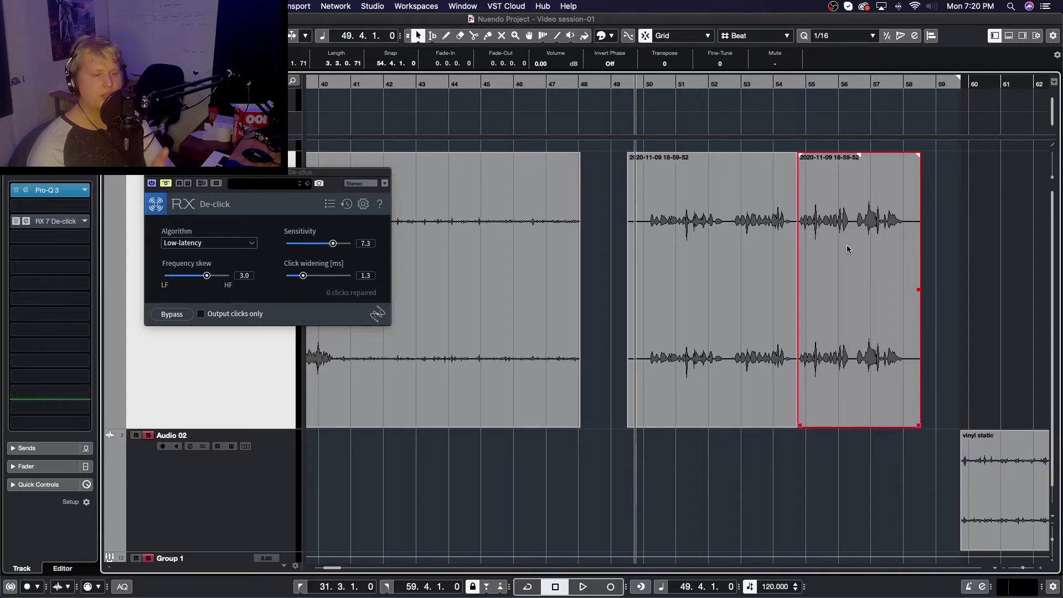
- Review the De-click algorithm choices, keep Low-latency selected, and move the plug-in window clear of the webcam area
{"action": "left_click", "coordinate": [208, 242]}
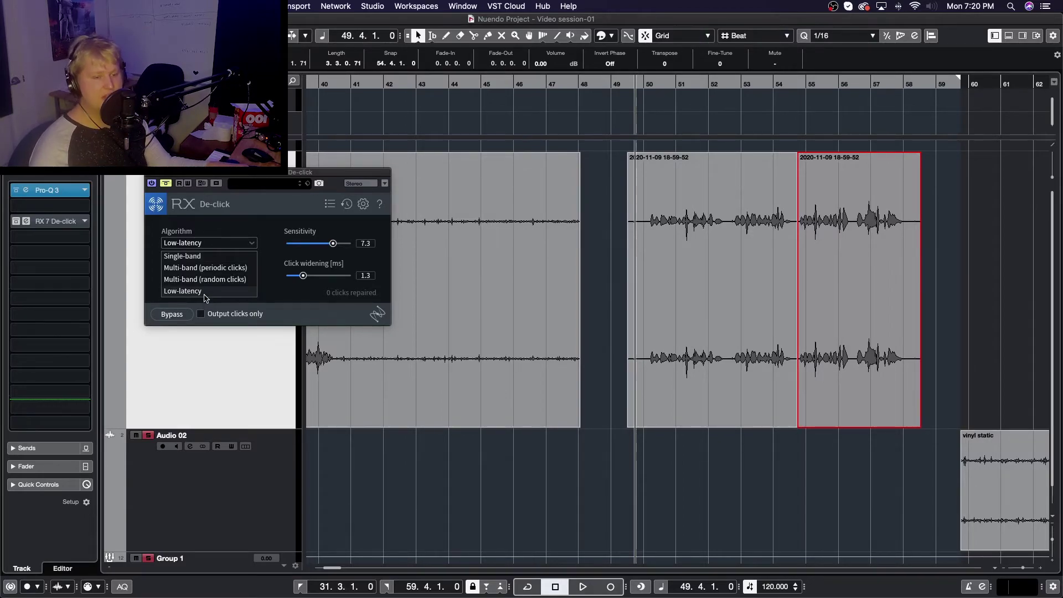
{"action": "left_click", "coordinate": [205, 295]}
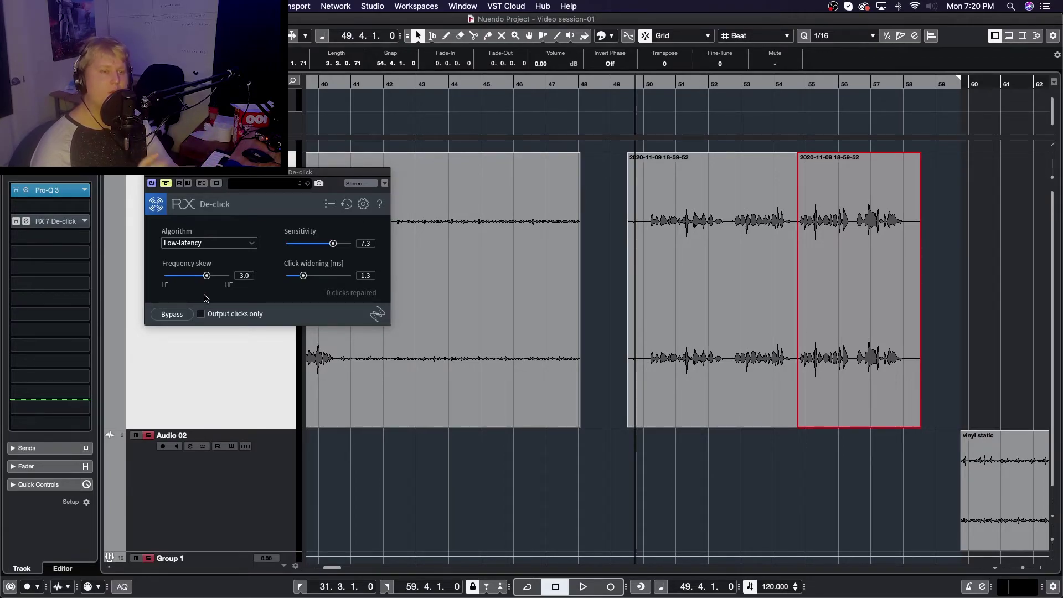
{"action": "left_click_drag", "start_coordinate": [263, 173], "coordinate": [367, 174]}
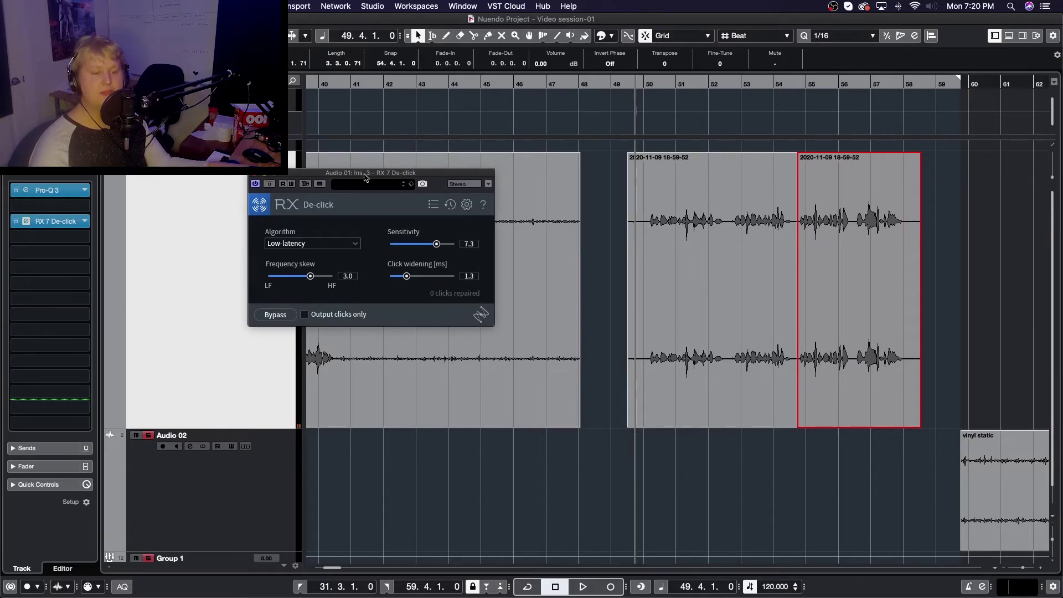
- Set De-click to sensitivity 4.3, click widening 0.8 ms and frequency skew -0.1, and audition the clip from 49.4.1.0 with only the clicks output
{"action": "left_click_drag", "start_coordinate": [441, 254], "coordinate": [403, 284]}
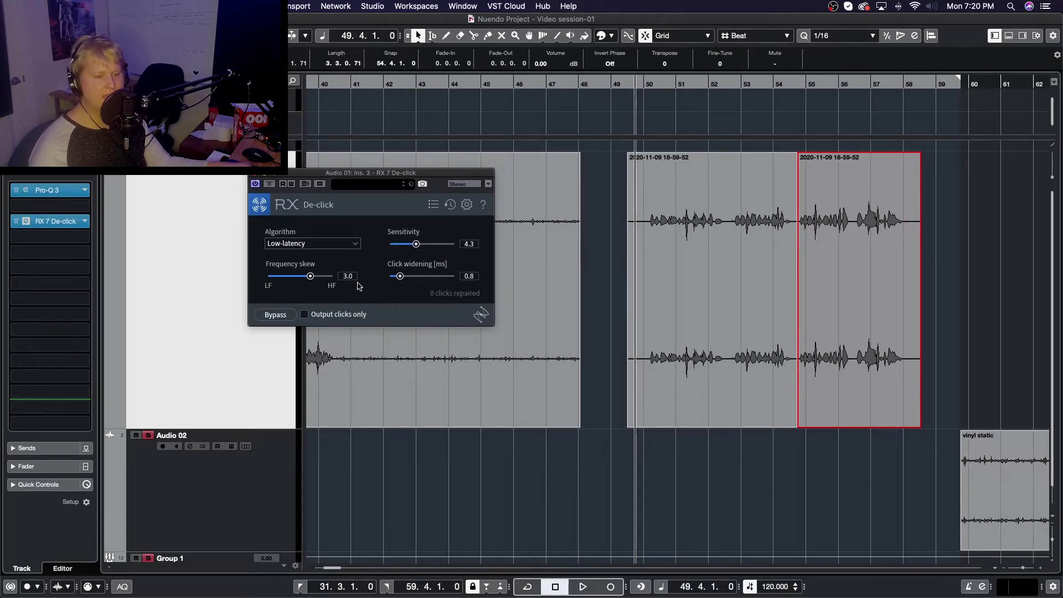
{"action": "left_click_drag", "start_coordinate": [313, 281], "coordinate": [303, 282]}
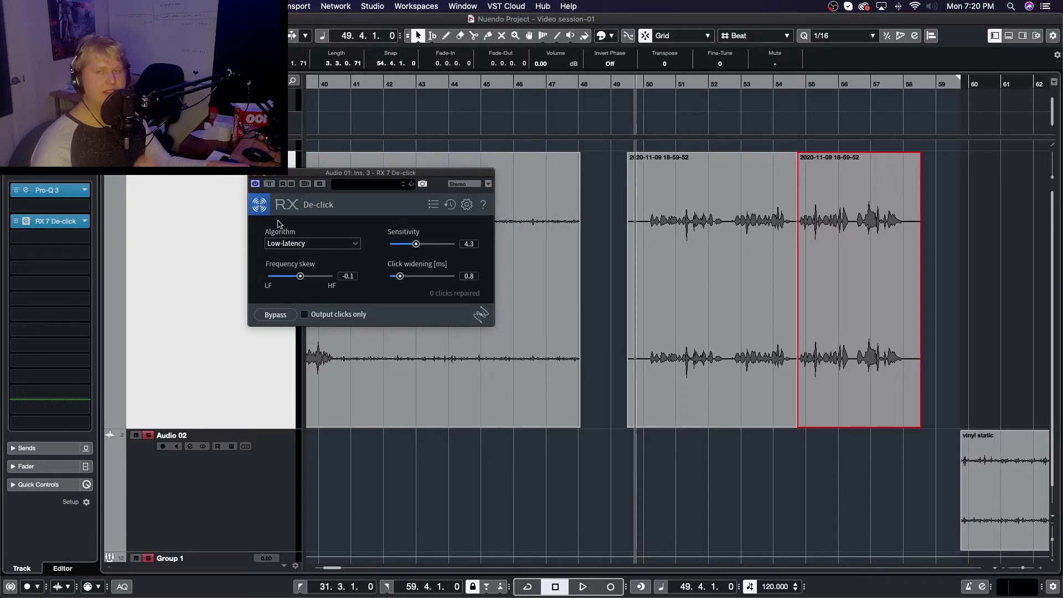
{"action": "left_click", "coordinate": [304, 314]}
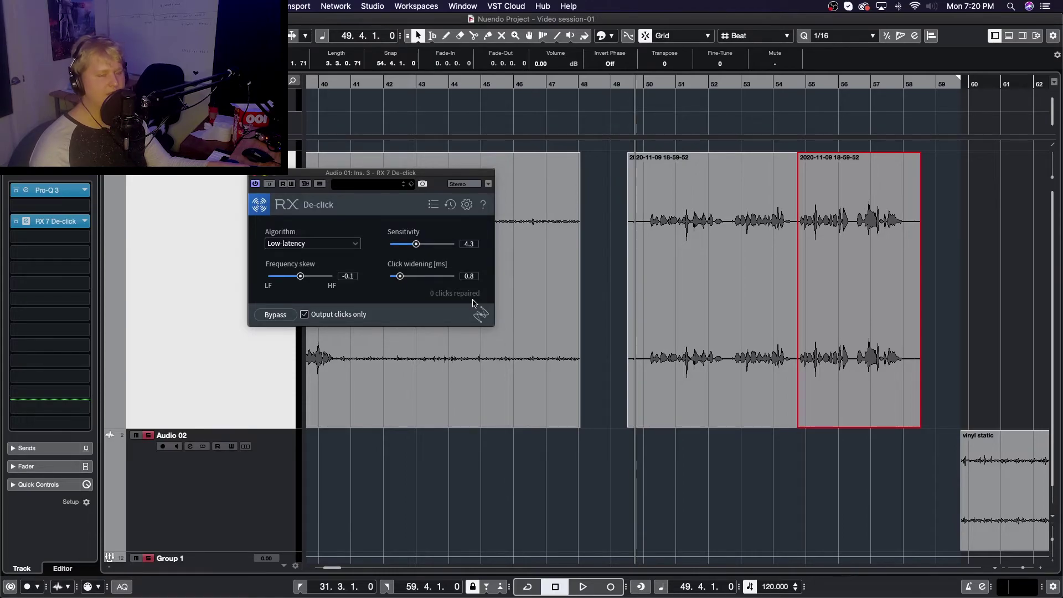
{"action": "key", "text": "space"}
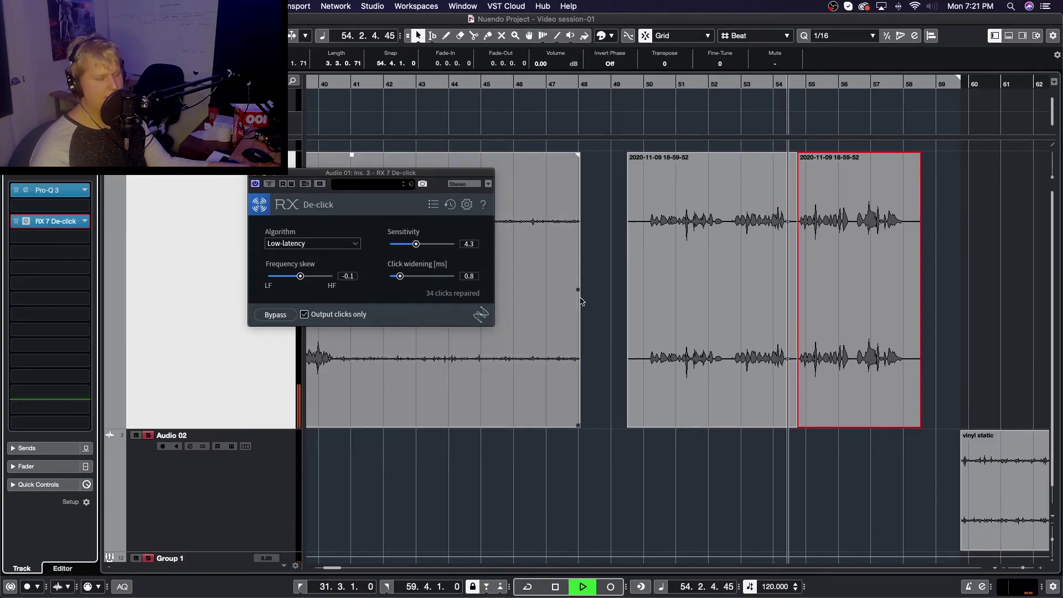
{"action": "key", "text": "space"}
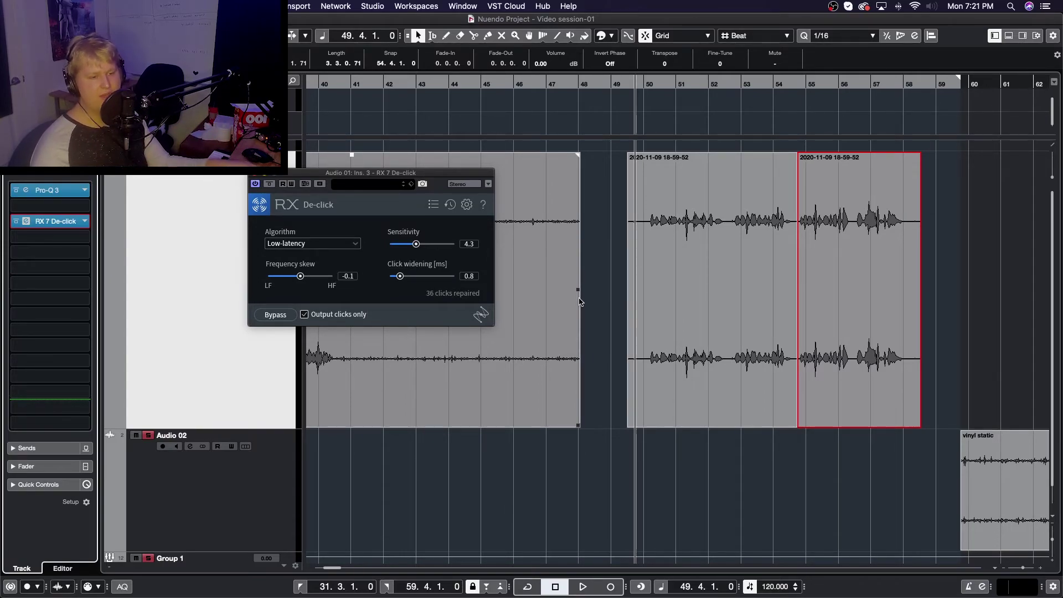
{"action": "left_click", "coordinate": [303, 313]}
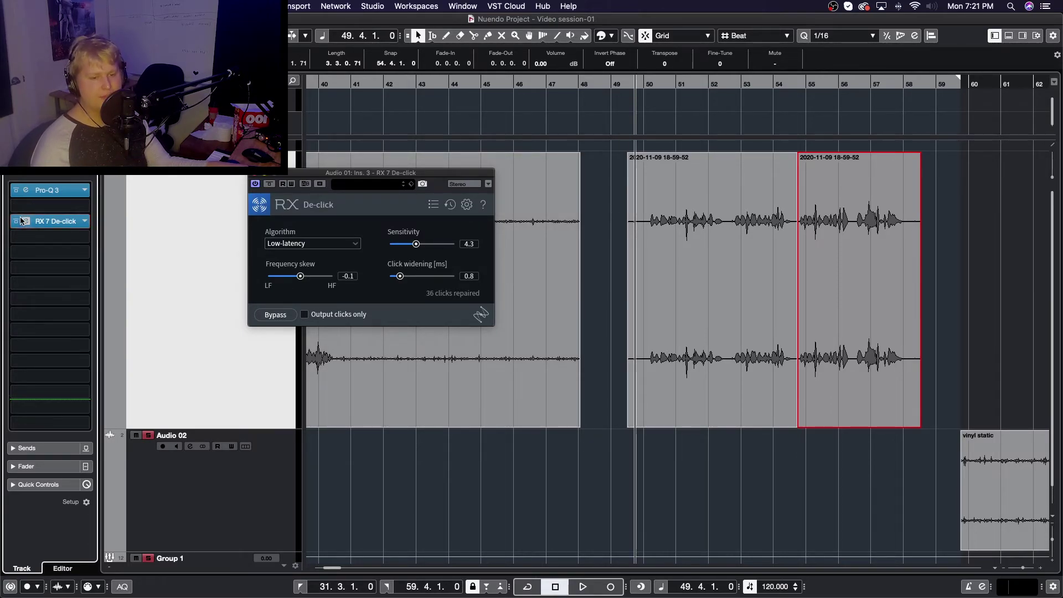
{"action": "left_click", "coordinate": [56, 221]}
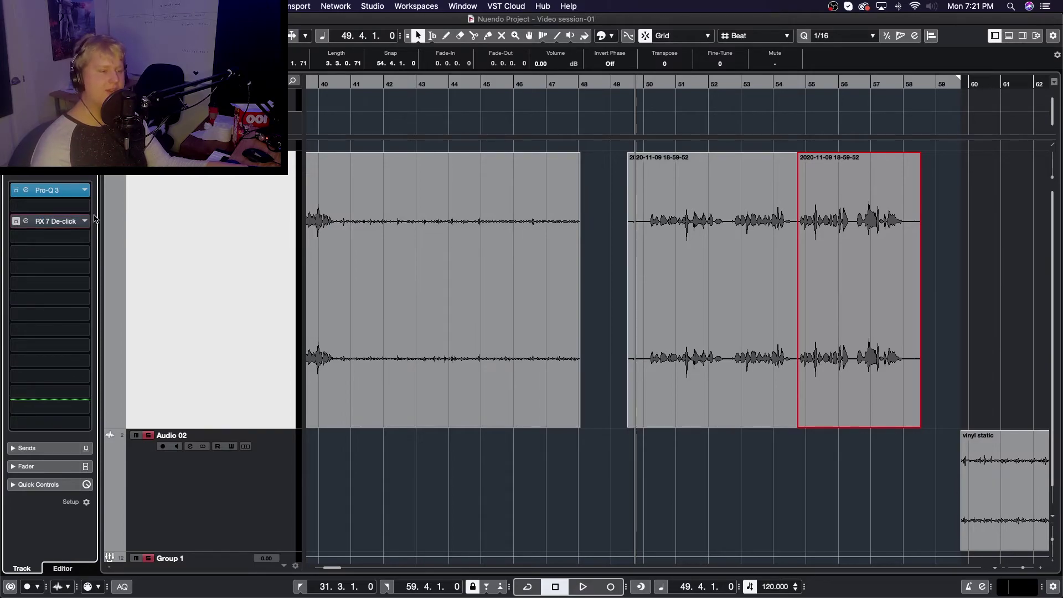
{"action": "key", "text": "space"}
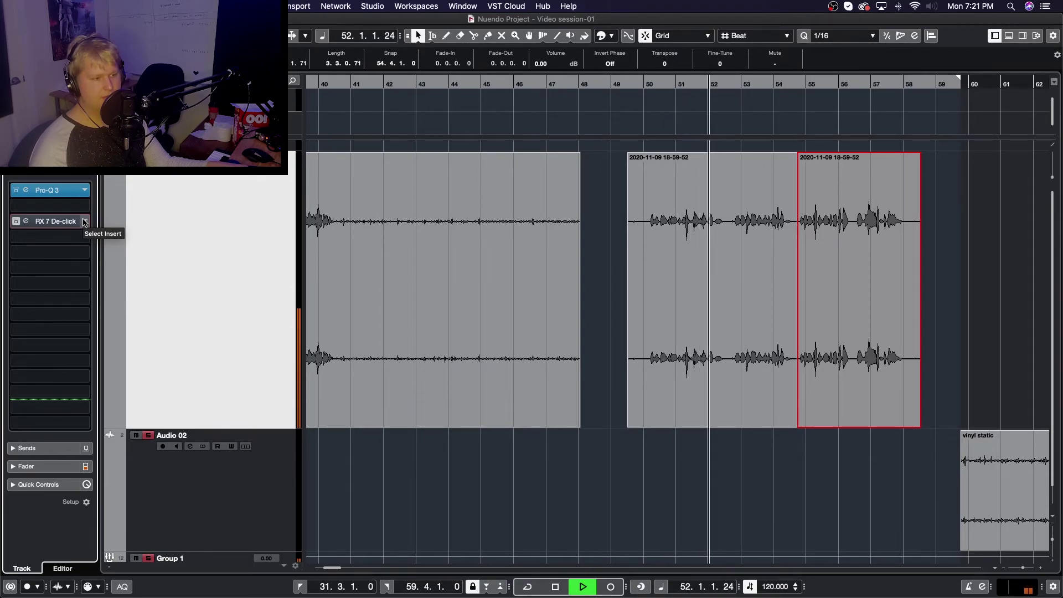
{"action": "key", "text": "space"}
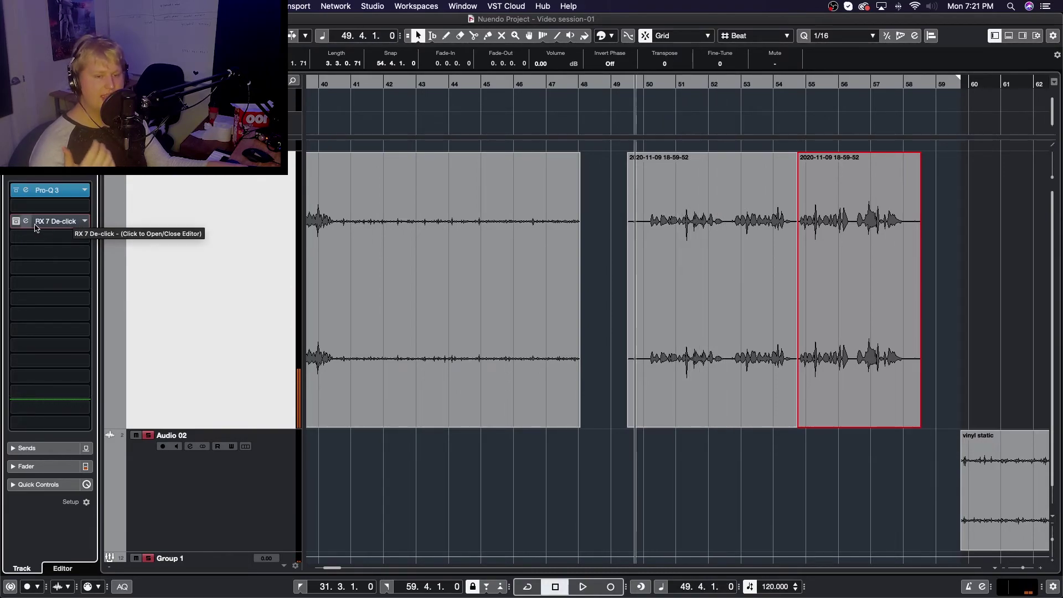
{"action": "left_click", "coordinate": [17, 222]}
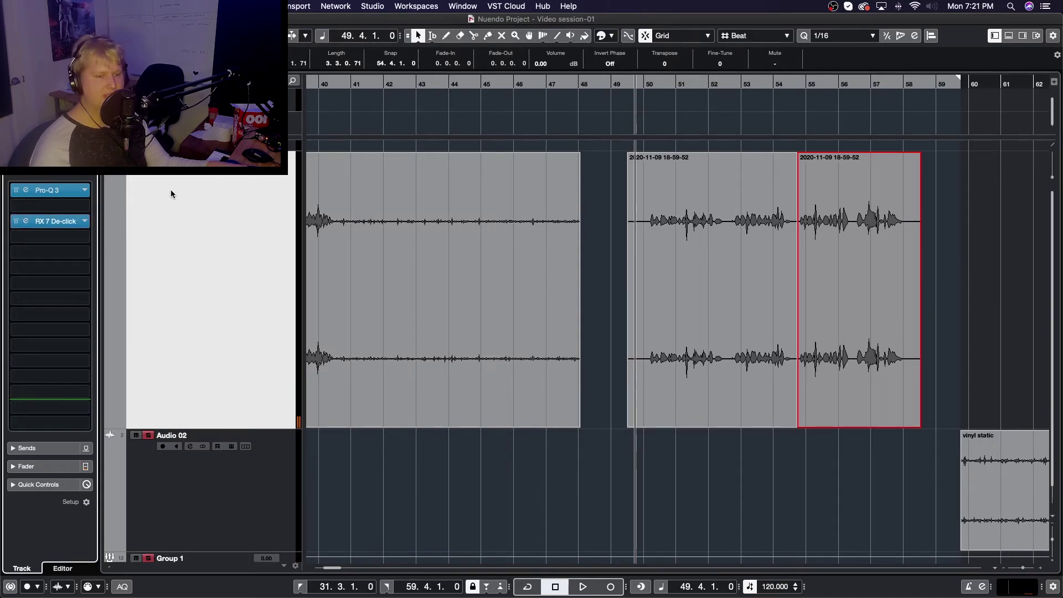
{"action": "key", "text": "space"}
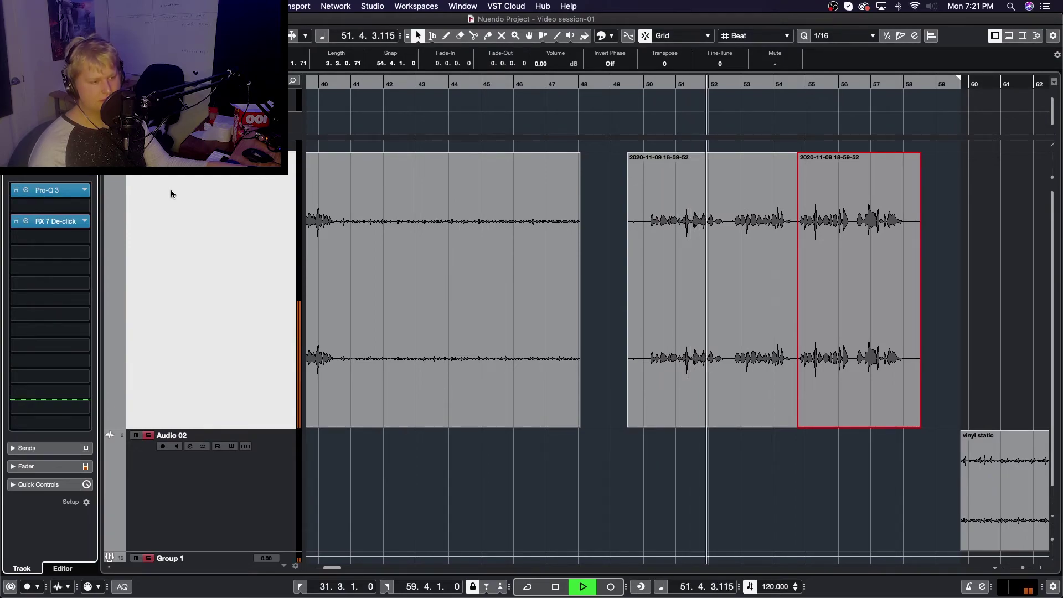
{"action": "key", "text": "space"}
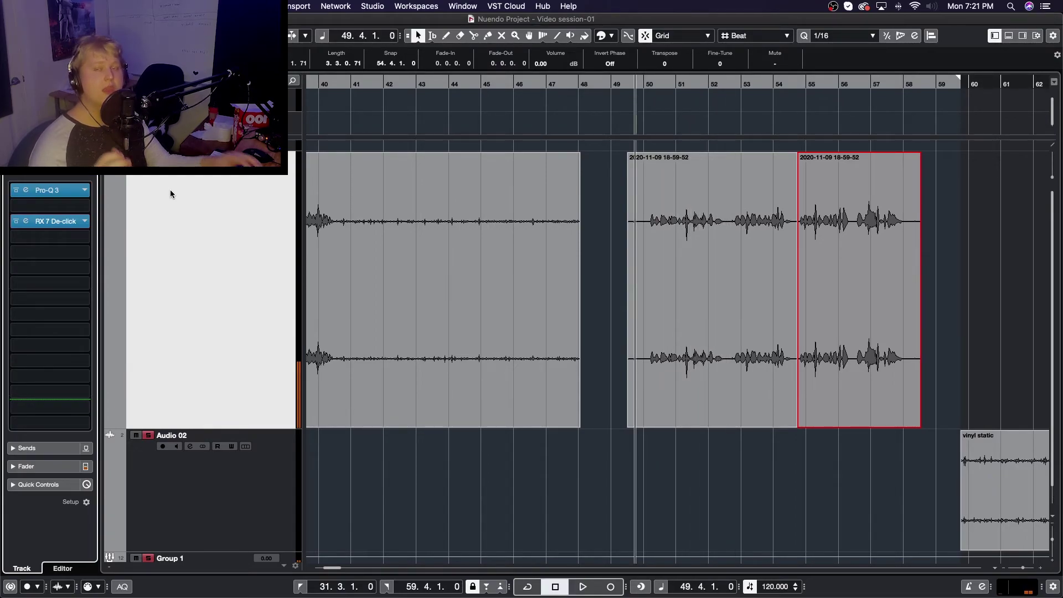
- Reopen the insert 3 De-click editor, enable Output clicks only and audition the removed clicks at the clip's opening
{"action": "scroll", "coordinate": [621, 290], "scroll_direction": "up", "scroll_amount": 3}
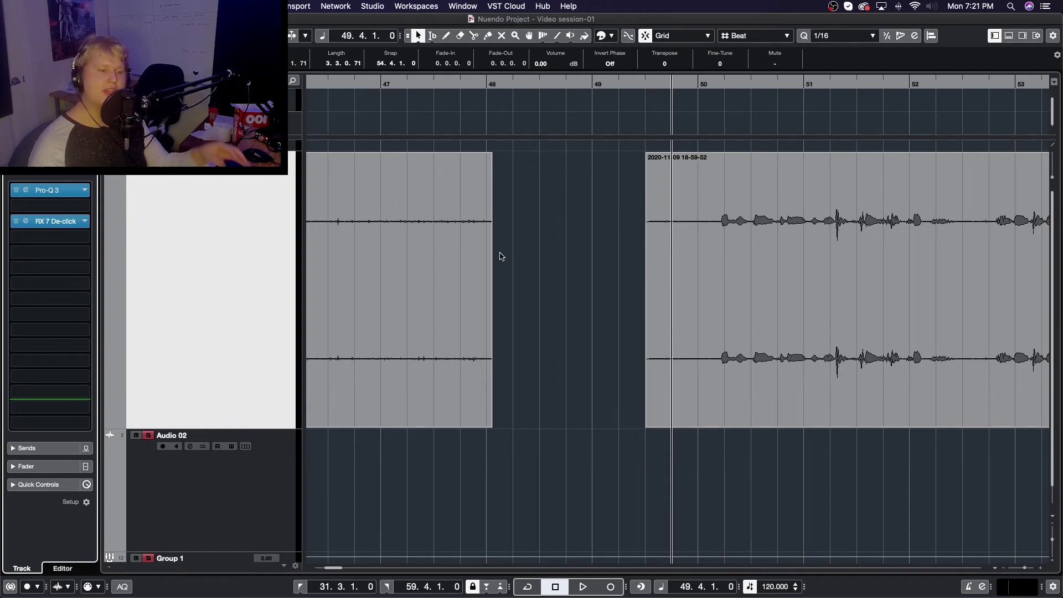
{"action": "left_click", "coordinate": [26, 221]}
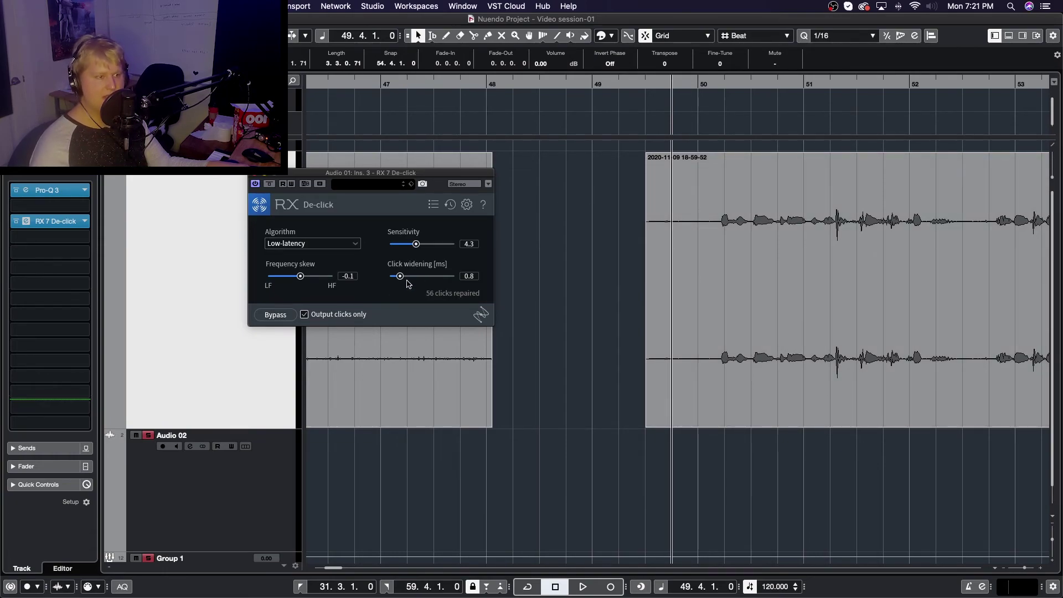
{"action": "key", "text": "space"}
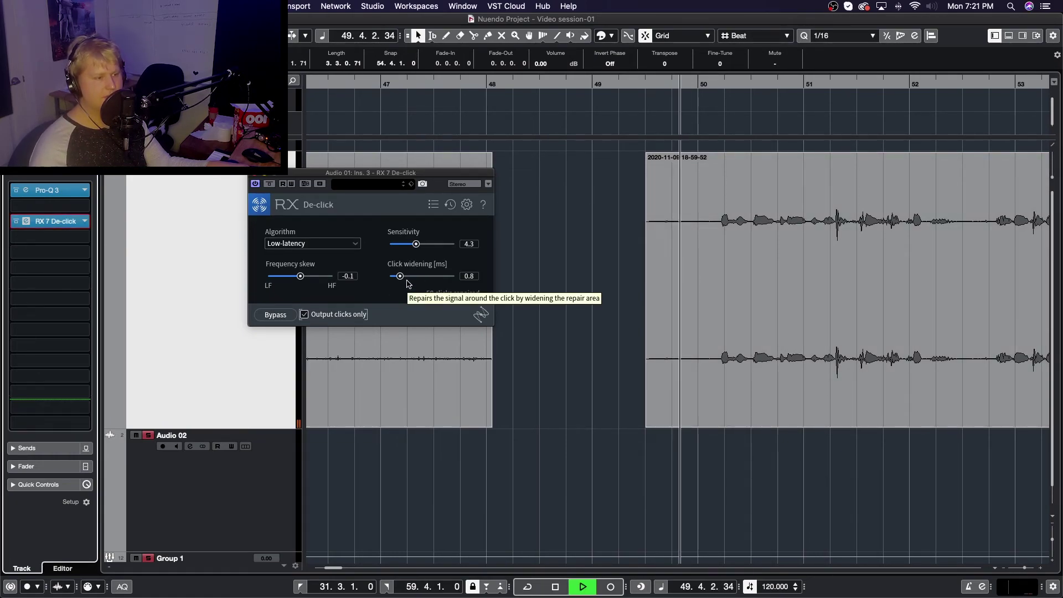
{"action": "key", "text": "space"}
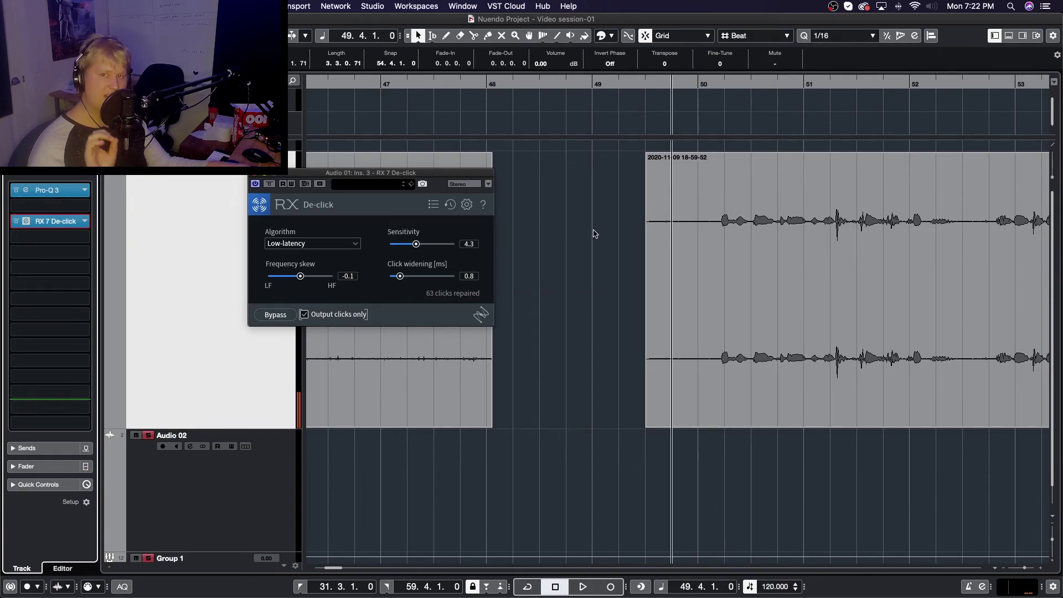
- Compare the clip's opening with De-click bypassed and with De-click active and Output clicks only turned off
{"action": "left_click", "coordinate": [17, 223]}
{"action": "left_click", "coordinate": [17, 223]}
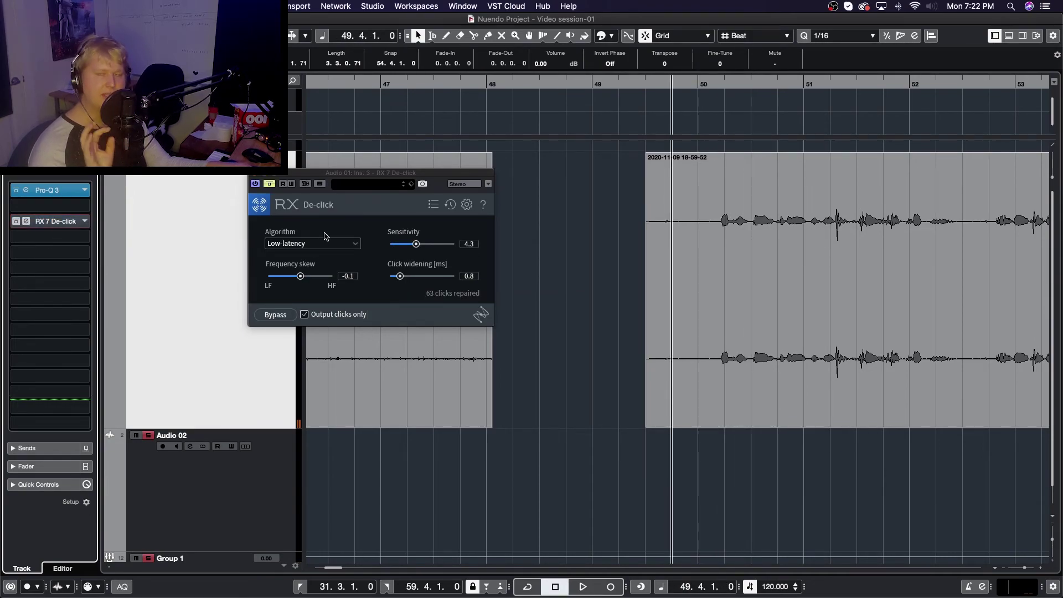
{"action": "key", "text": "space"}
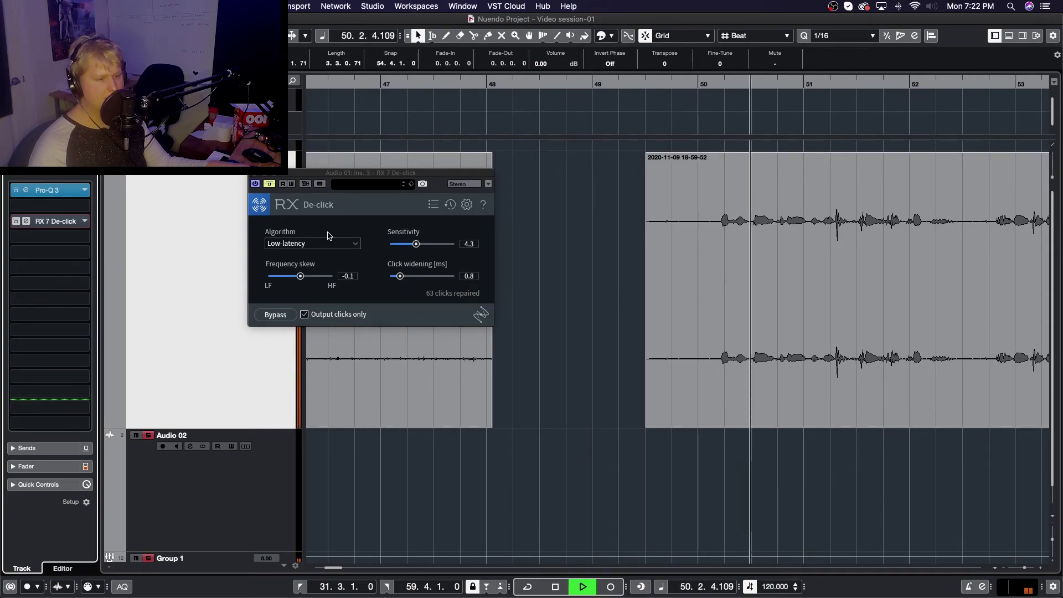
{"action": "key", "text": "space"}
{"action": "left_click", "coordinate": [16, 223]}
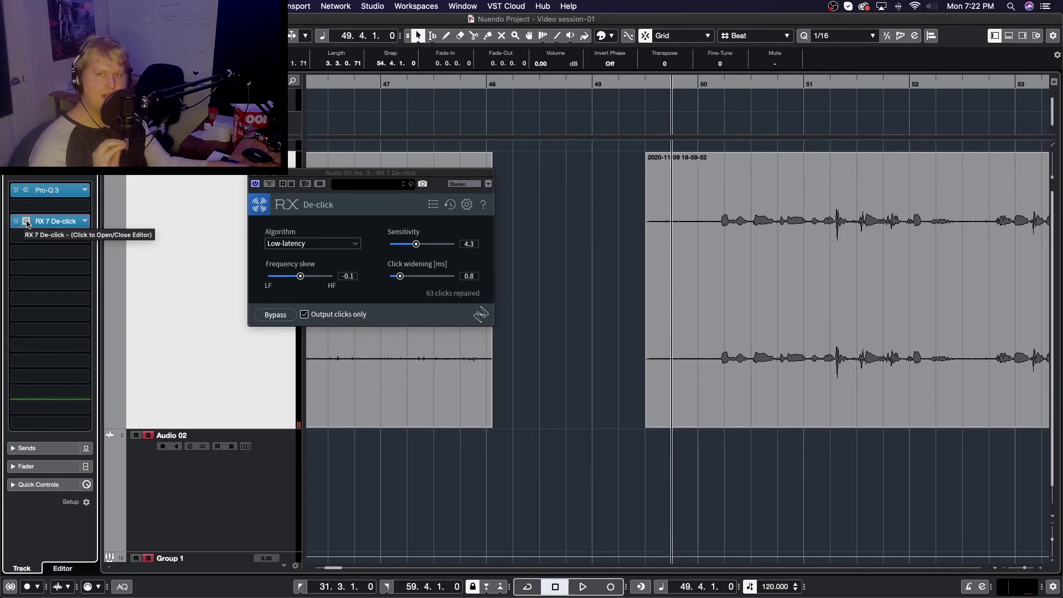
{"action": "key", "text": "space"}
{"action": "left_click", "coordinate": [304, 315]}
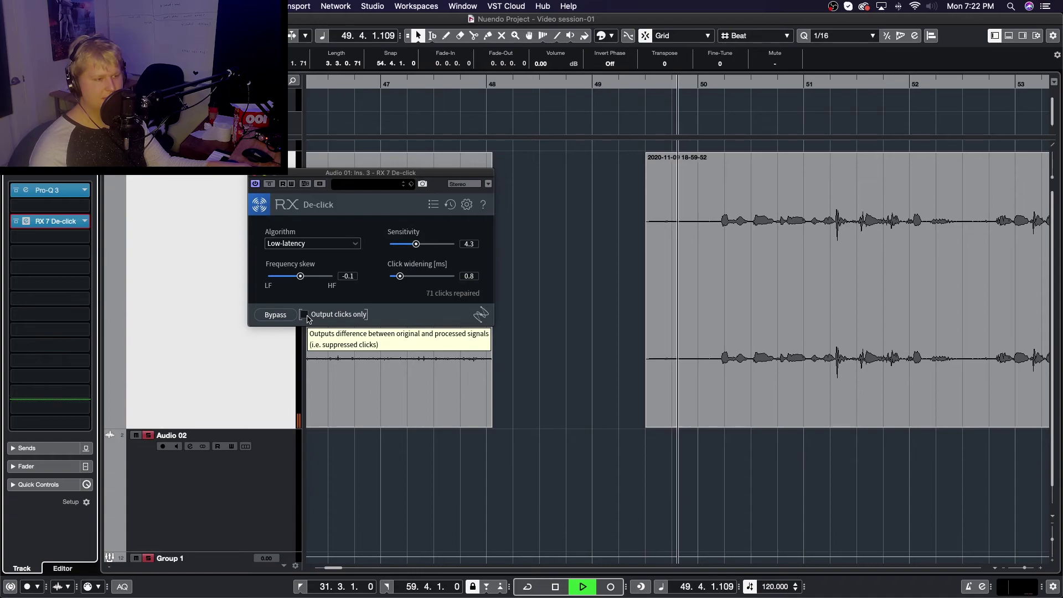